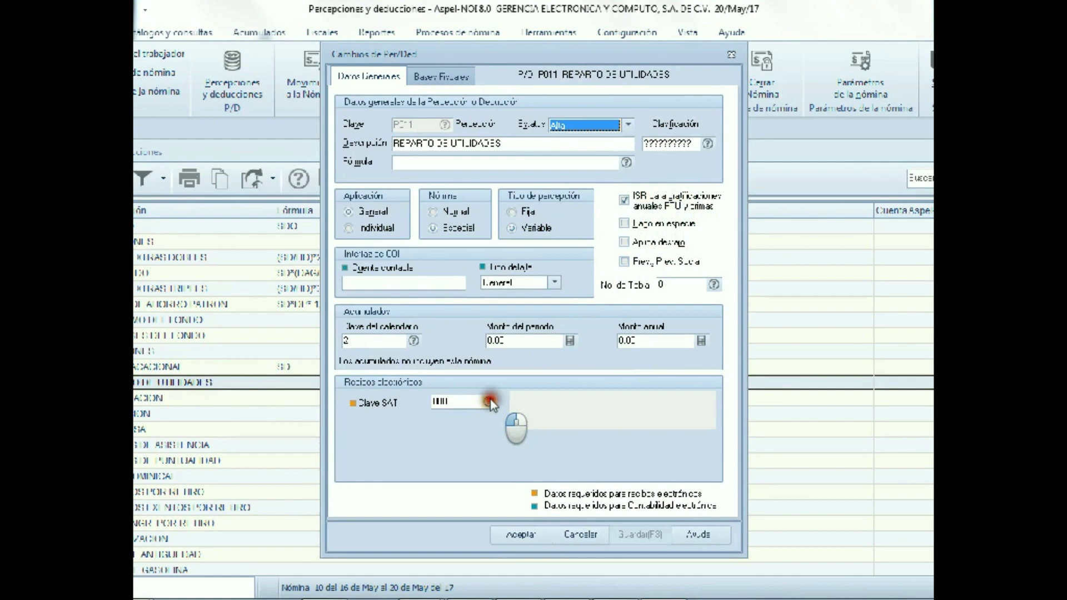
Assign SAT key 003 to the P011 Reparto de Utilidades perception and save its changes
{"action": "left_click", "coordinate": [490, 398]}
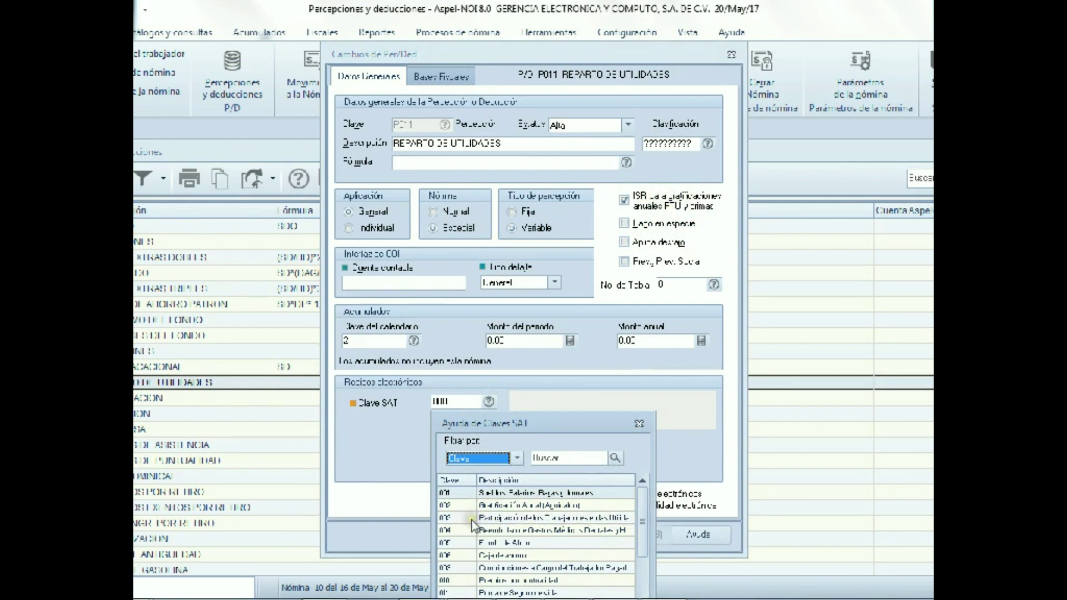
{"action": "double_click", "coordinate": [471, 517]}
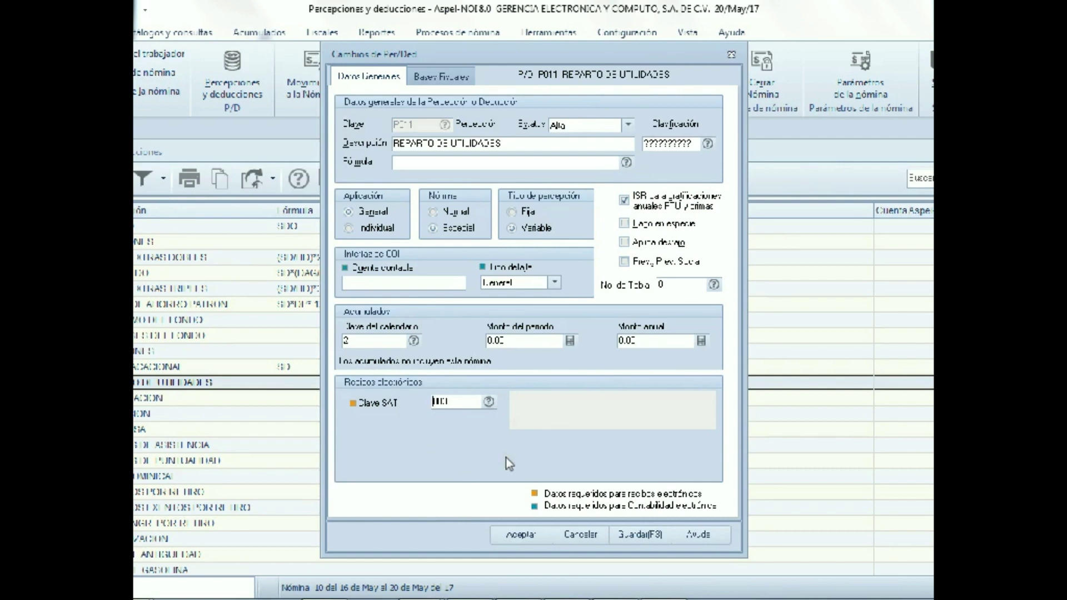
{"action": "left_click", "coordinate": [520, 534]}
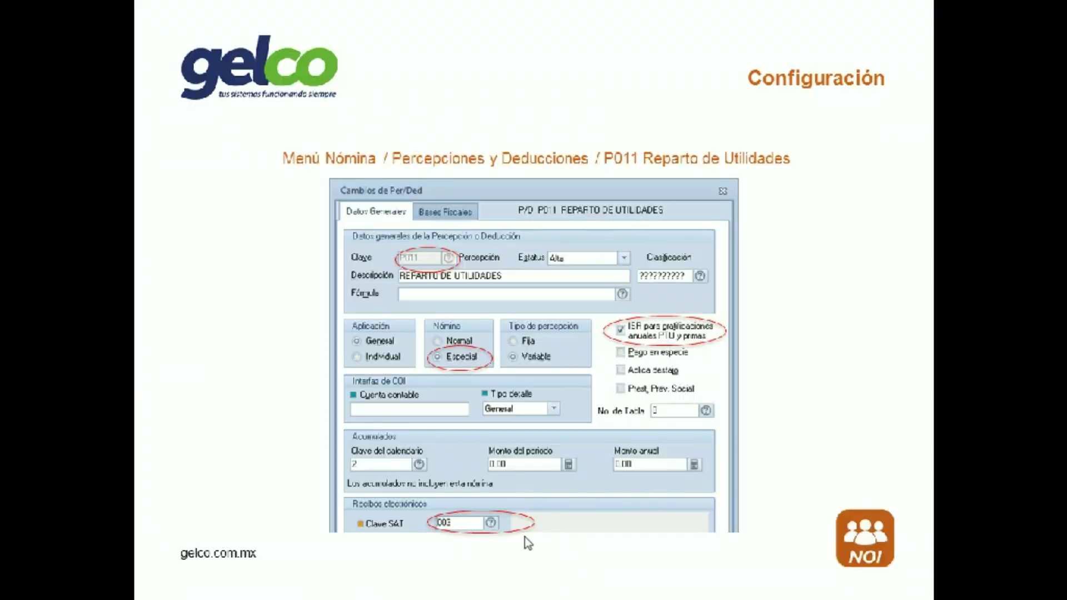
{"action": "key", "text": "Right"}
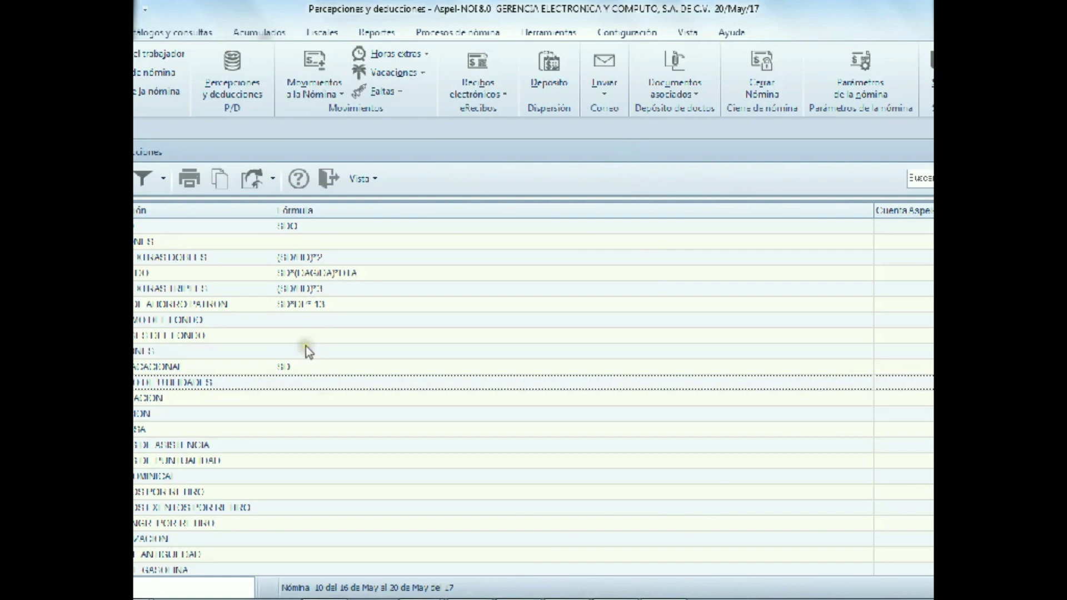
Open the D001 ISR deduction from the perceptions and deductions catalog and set its payroll type to Especial
{"action": "double_click", "coordinate": [465, 144]}
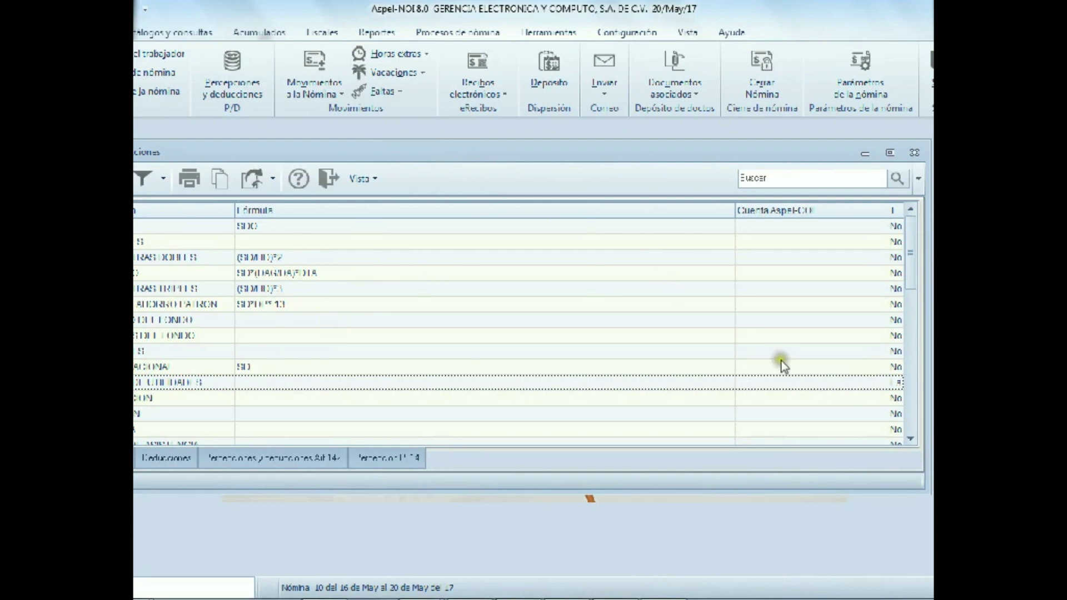
{"action": "left_click", "coordinate": [912, 439]}
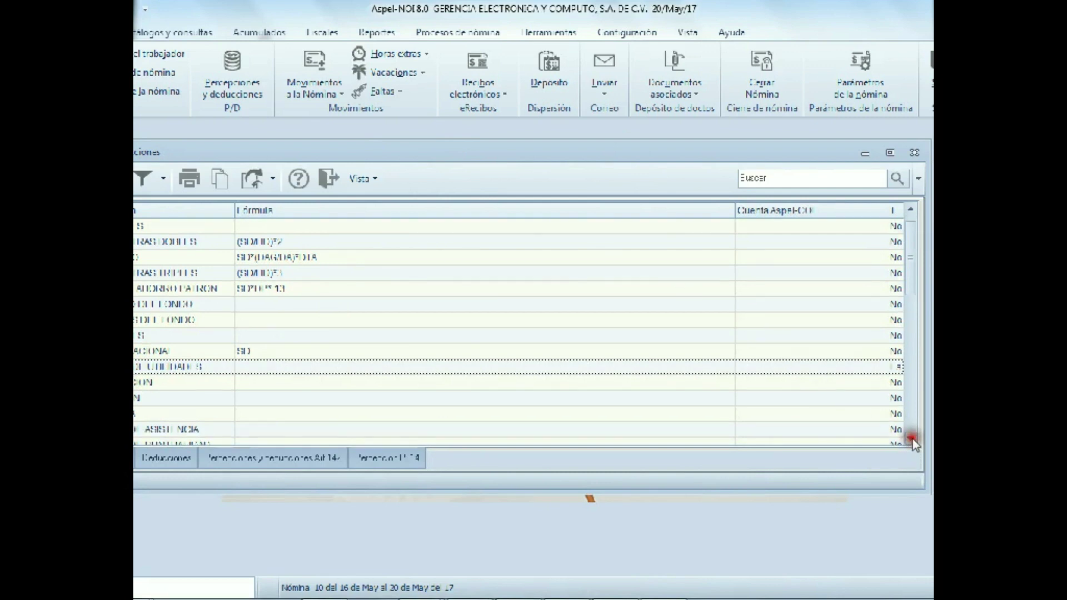
{"action": "left_click_drag", "start_coordinate": [911, 439], "coordinate": [911, 439]}
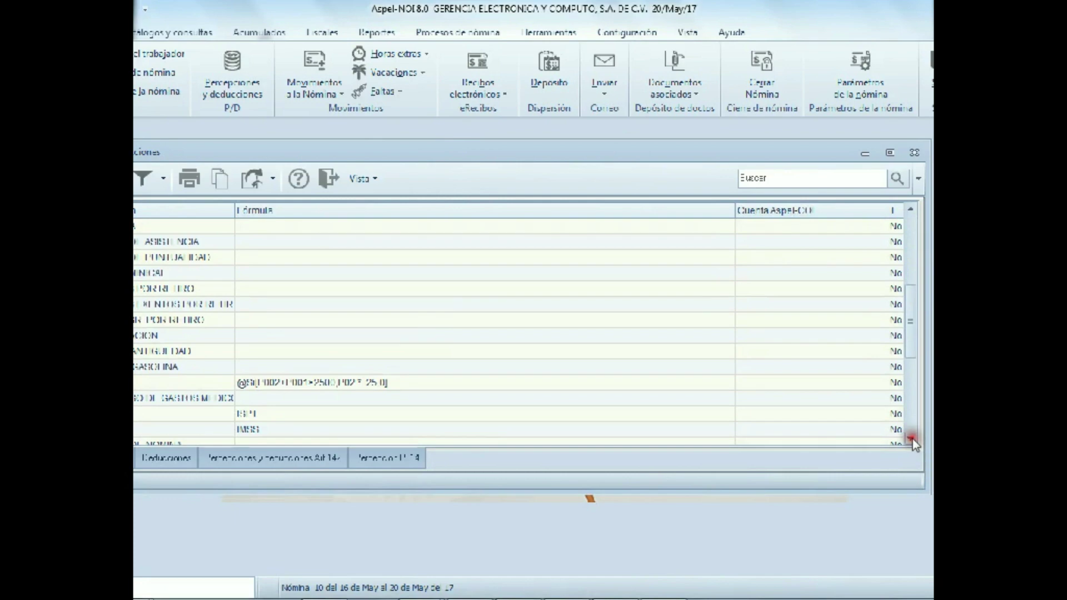
{"action": "left_click", "coordinate": [378, 415]}
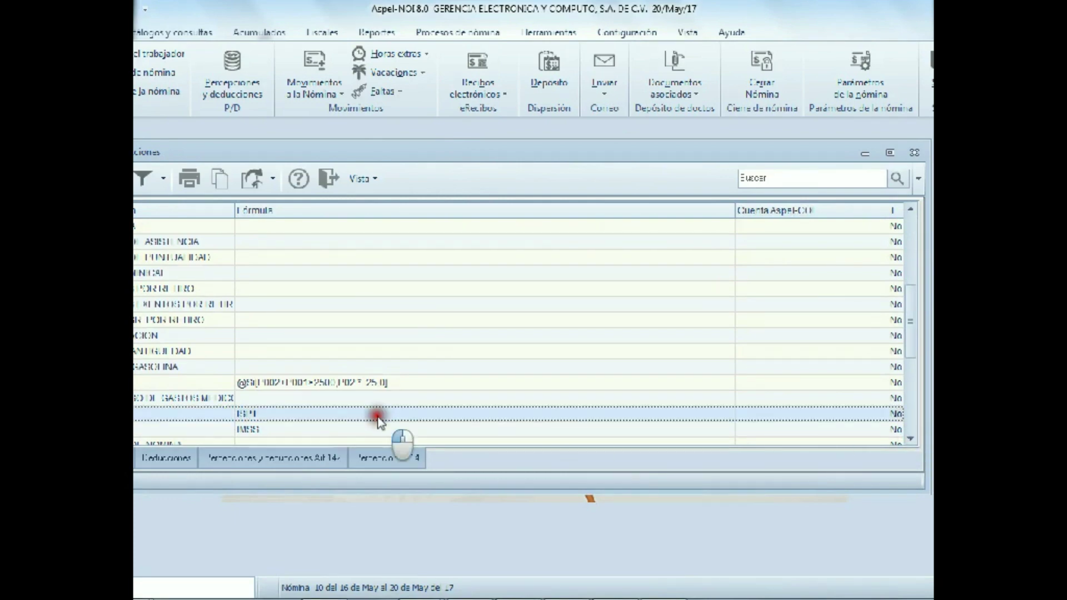
{"action": "double_click", "coordinate": [378, 416]}
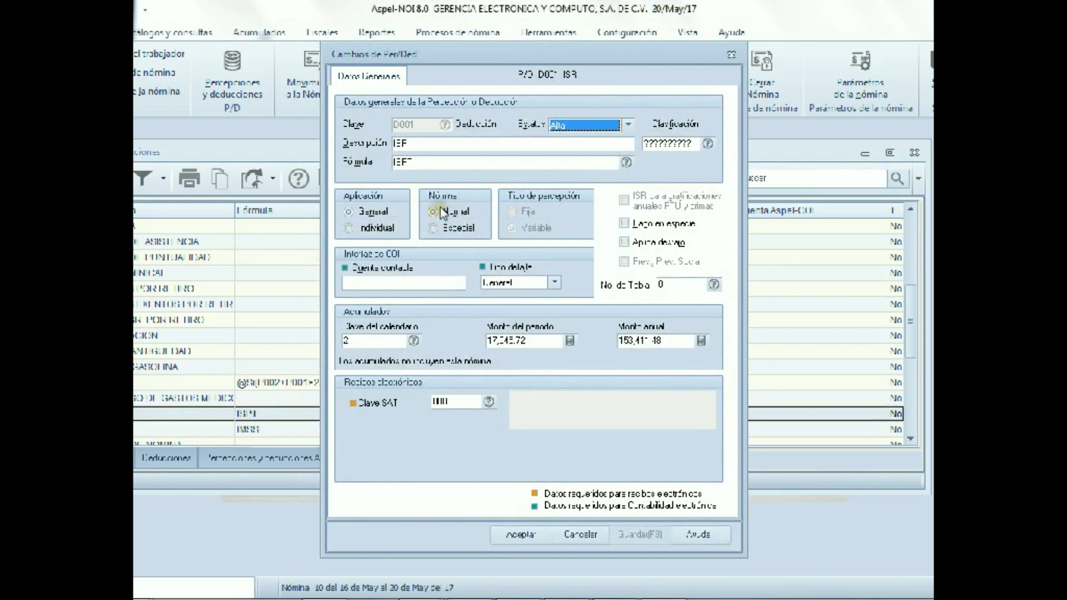
{"action": "left_click", "coordinate": [434, 228]}
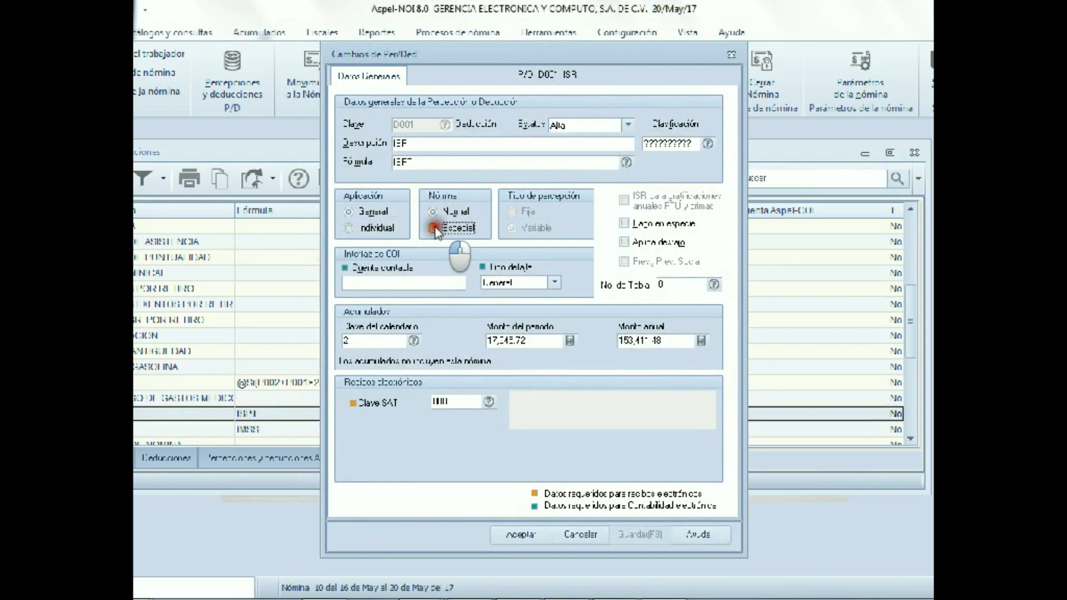
Assign SAT key 002 (ISR) to the D001 deduction, save it and close the perceptions and deductions catalog
{"action": "left_click", "coordinate": [488, 401]}
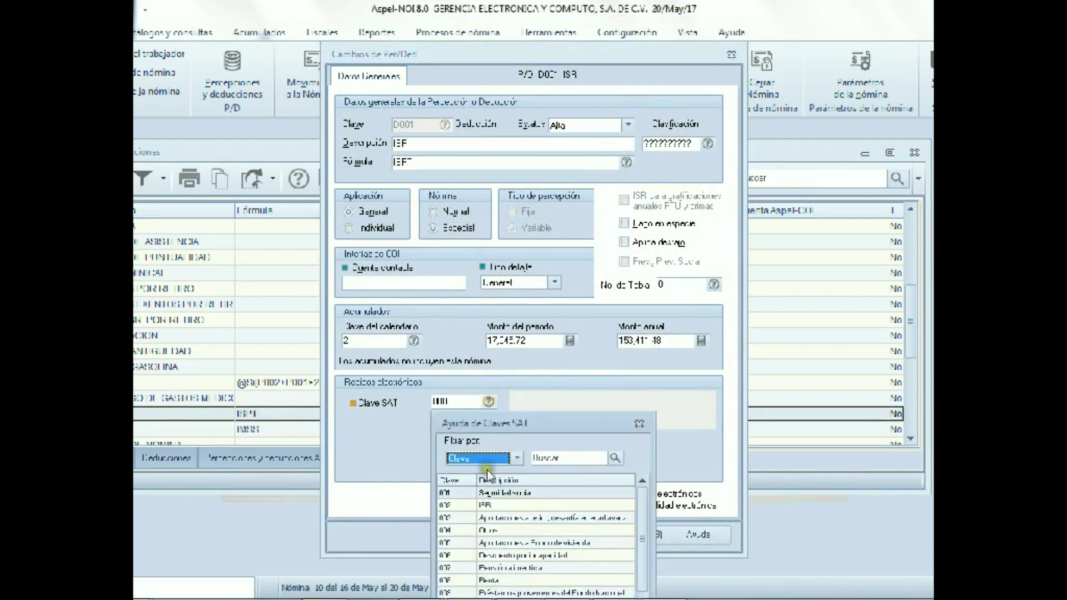
{"action": "double_click", "coordinate": [476, 505]}
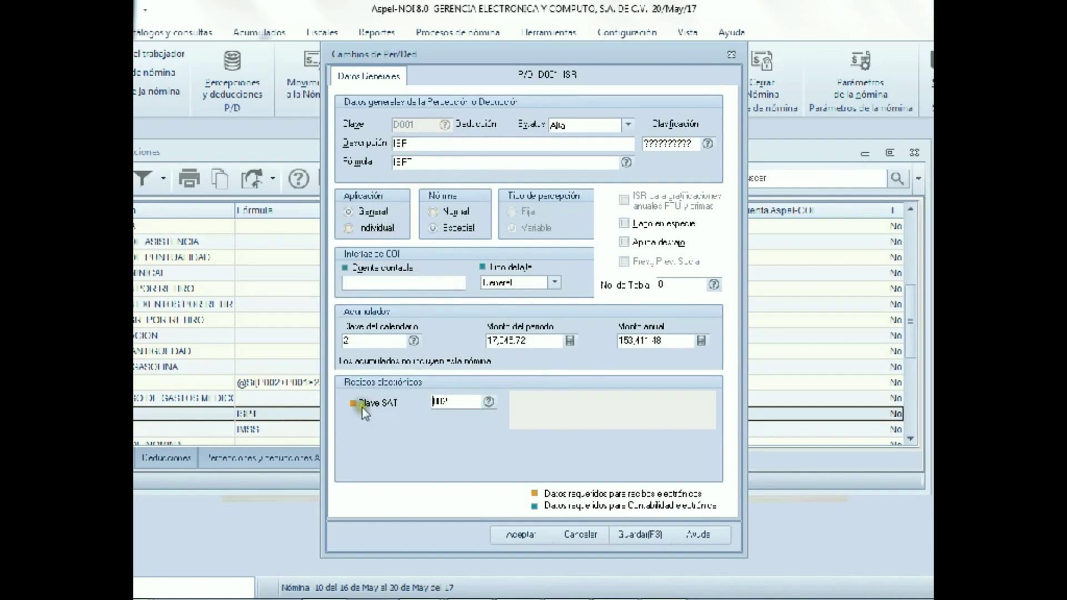
{"action": "left_click", "coordinate": [521, 534]}
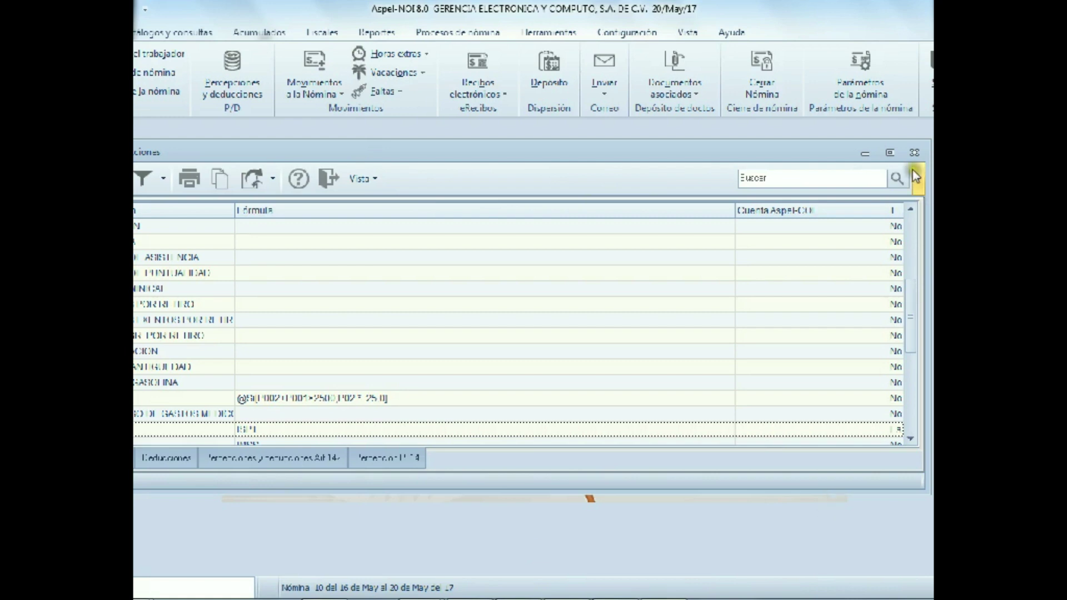
{"action": "left_click", "coordinate": [915, 154]}
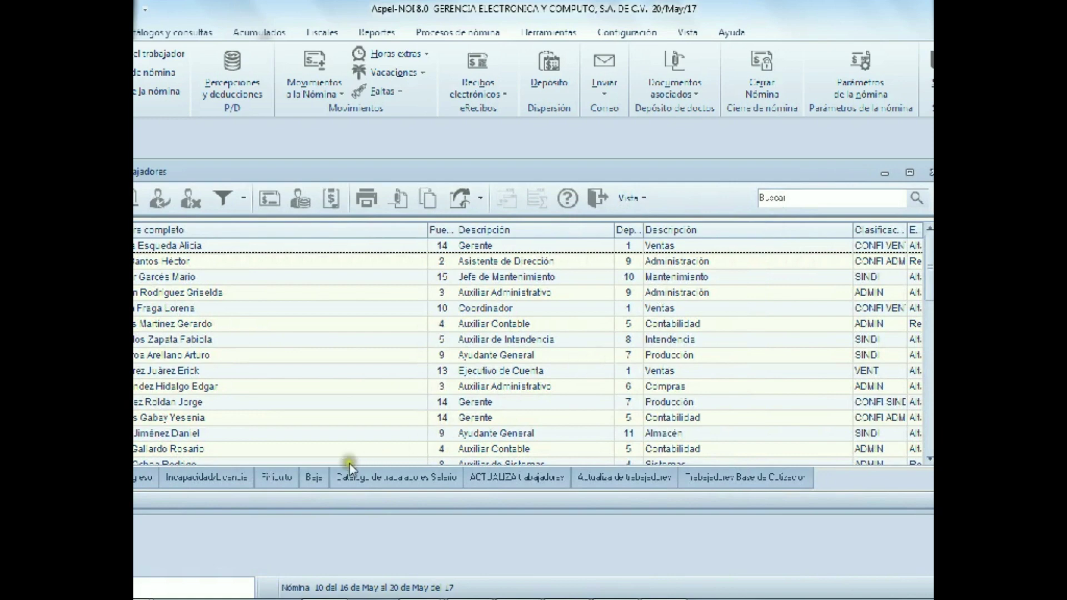
Check the workers catalog for Baja records and show the active and rehired workers as a list
{"action": "left_click", "coordinate": [314, 479]}
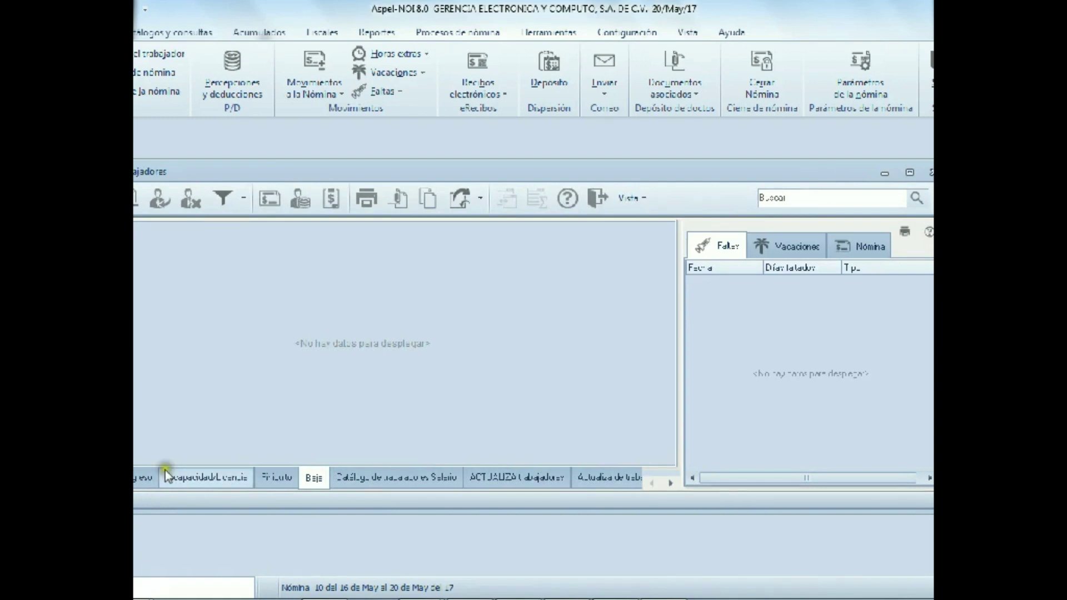
{"action": "left_click", "coordinate": [134, 479]}
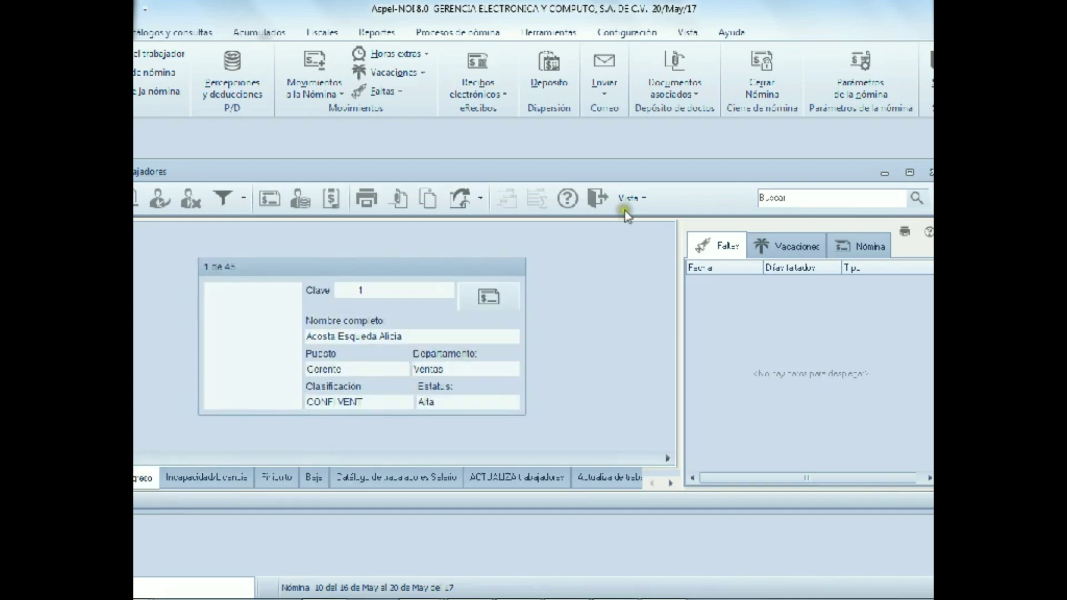
{"action": "left_click", "coordinate": [644, 199]}
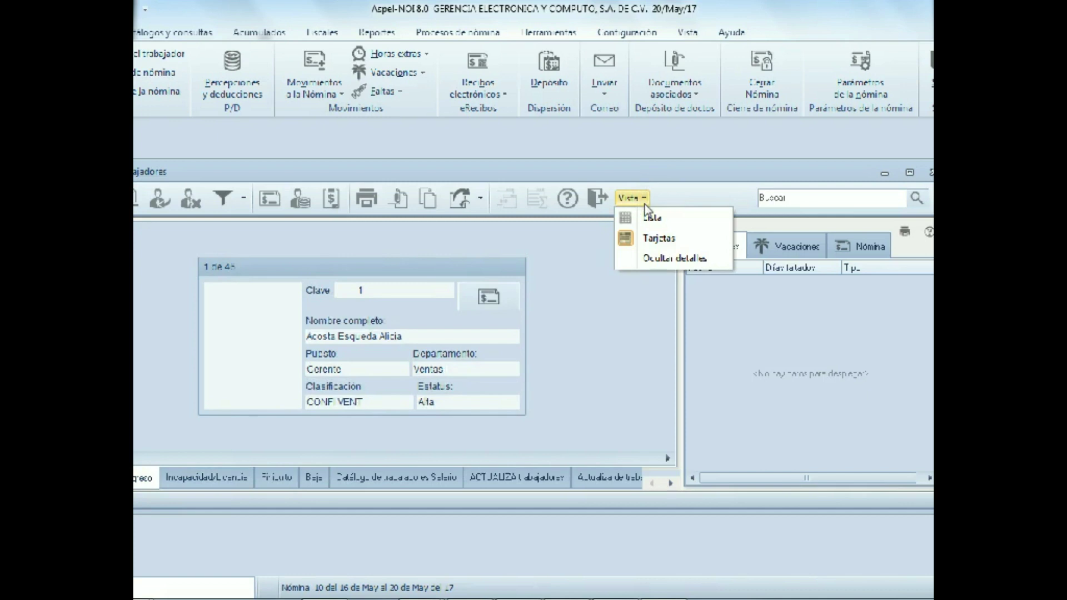
{"action": "left_click", "coordinate": [643, 217]}
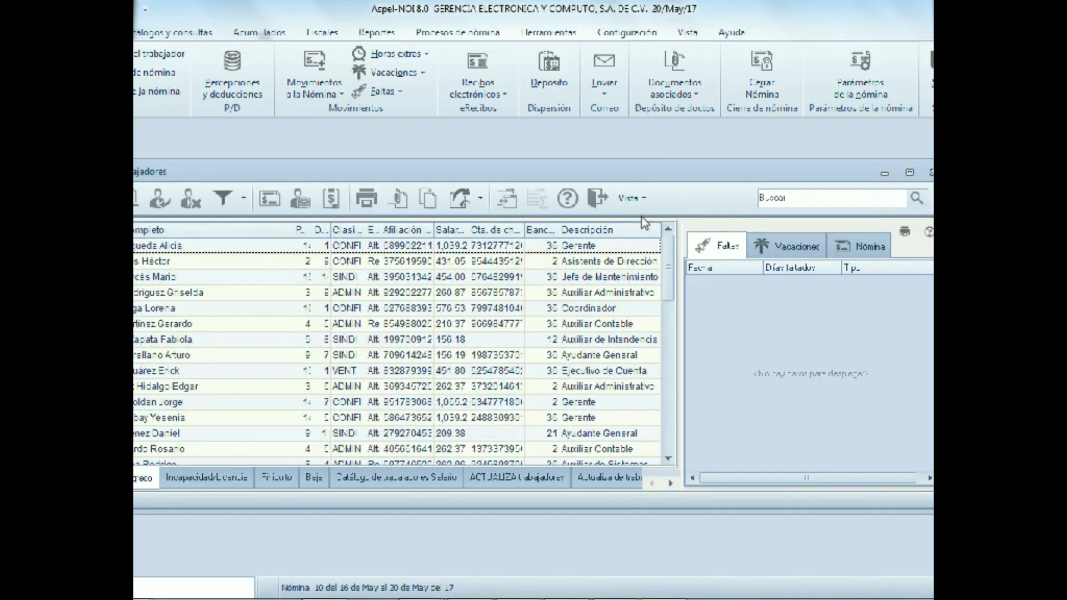
Inspect the available Estatus options in the first worker's record, leaving it unchanged, and close the workers catalog
{"action": "left_click", "coordinate": [269, 245]}
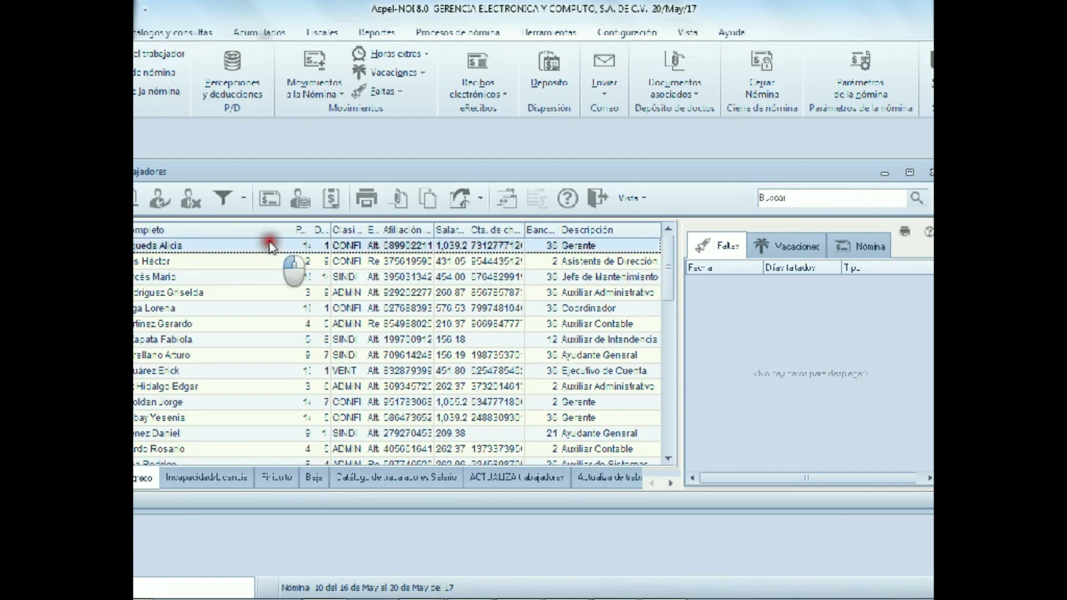
{"action": "double_click", "coordinate": [269, 245]}
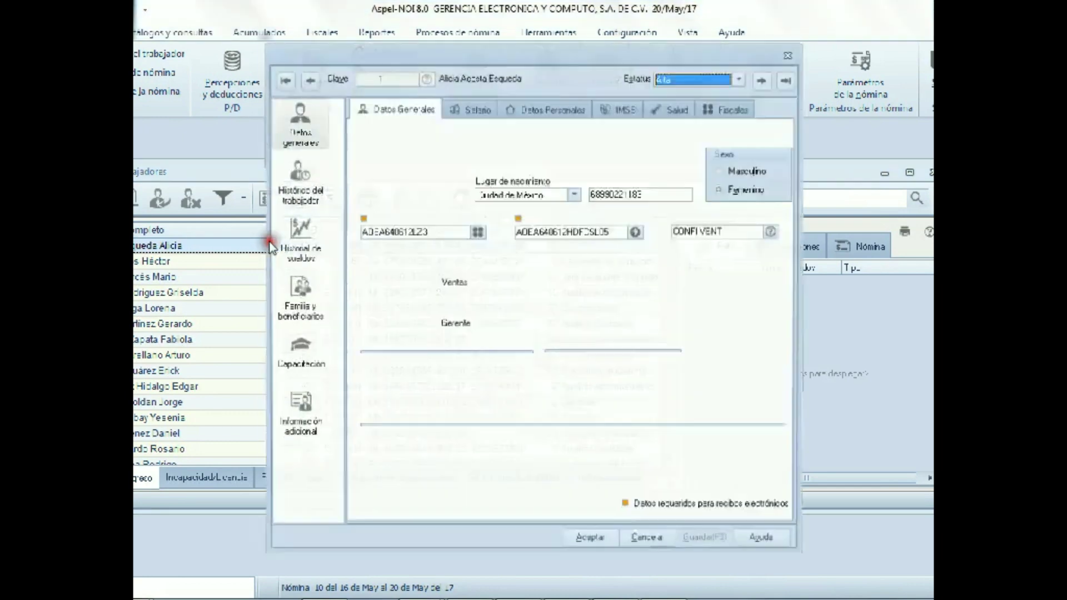
{"action": "left_click", "coordinate": [743, 78]}
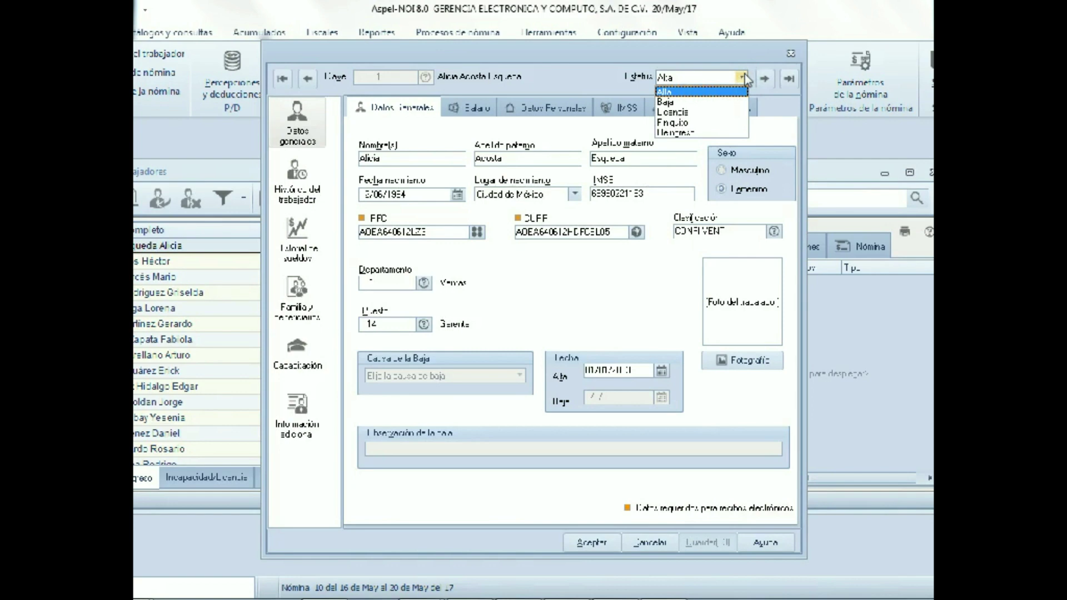
{"action": "left_click", "coordinate": [788, 55]}
{"action": "left_click", "coordinate": [787, 54]}
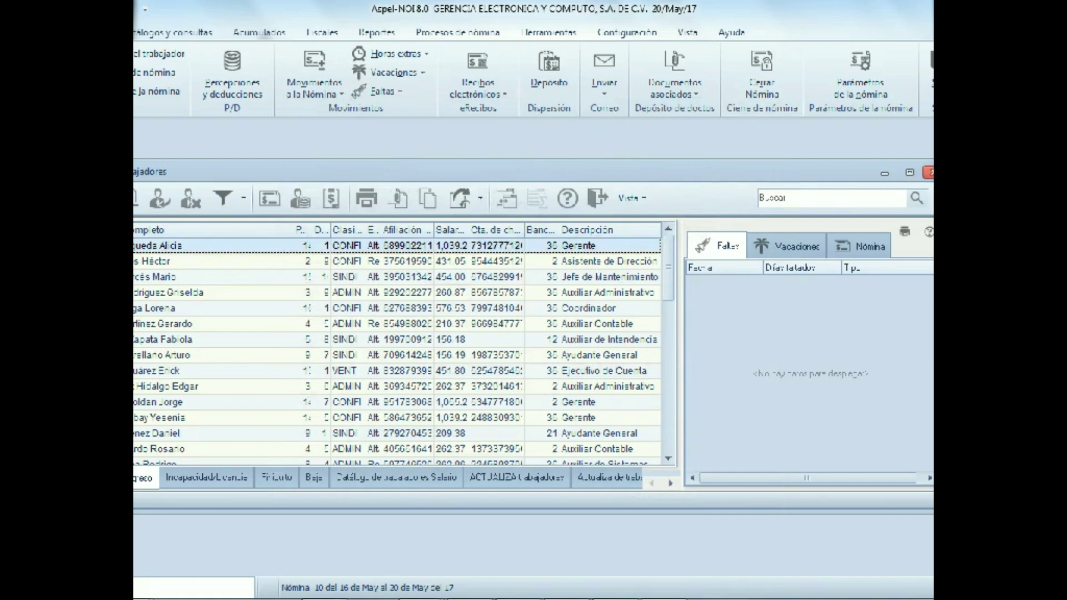
{"action": "left_click", "coordinate": [928, 172]}
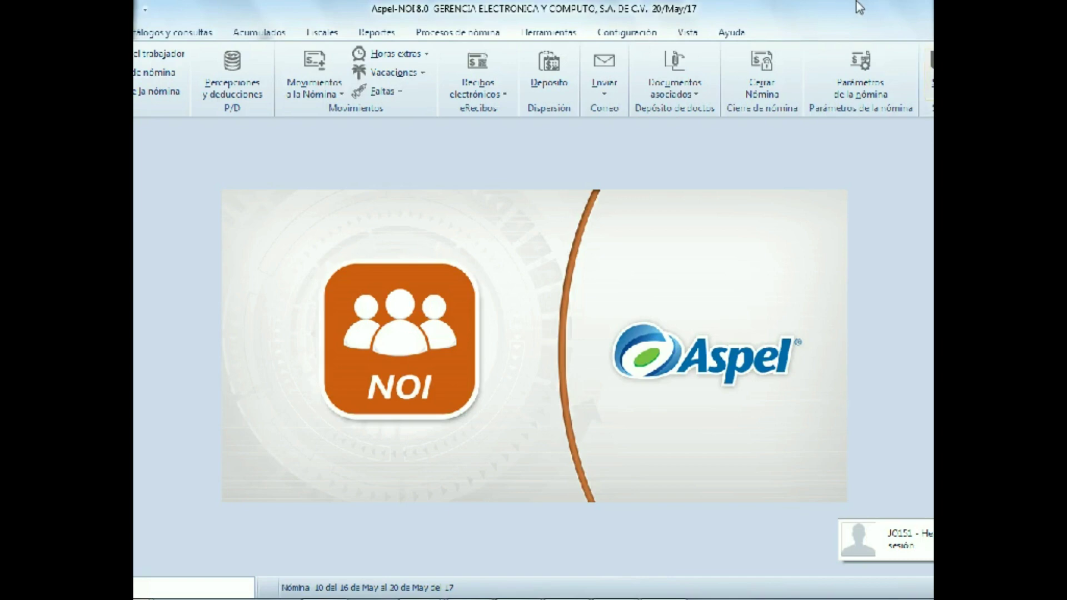
Start the PTU calculation and select the company's data connection for the last fiscal year
{"action": "left_click", "coordinate": [478, 35]}
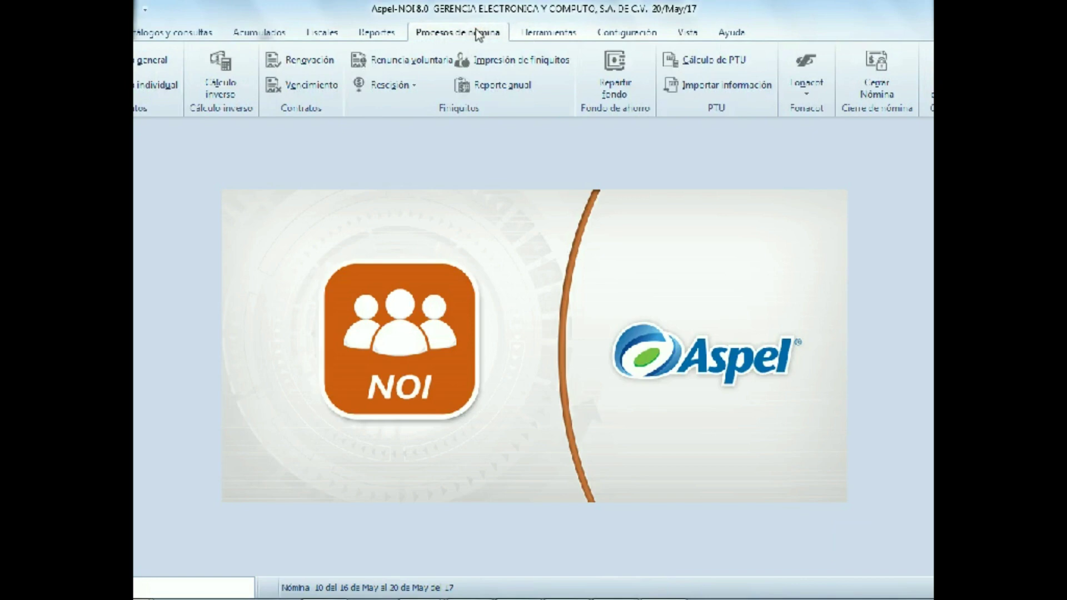
{"action": "left_click", "coordinate": [691, 57]}
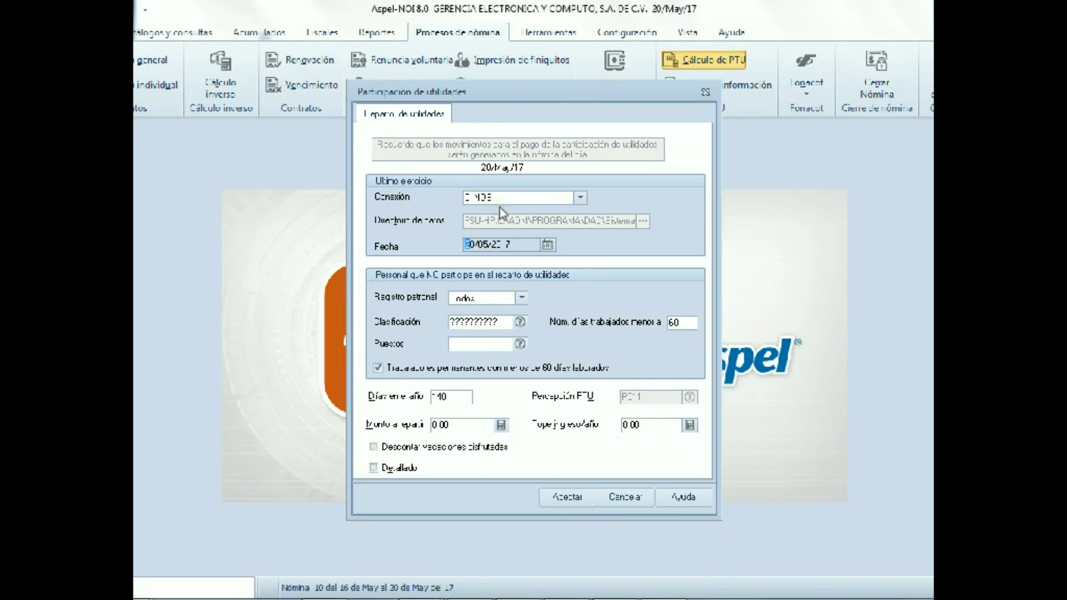
{"action": "left_click", "coordinate": [581, 198]}
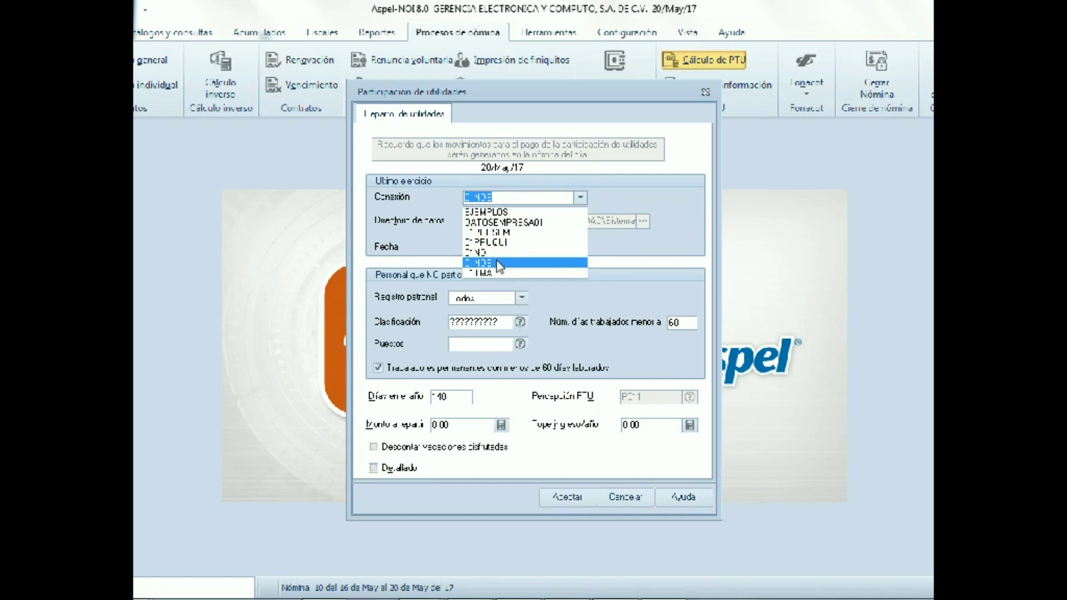
{"action": "left_click", "coordinate": [498, 263]}
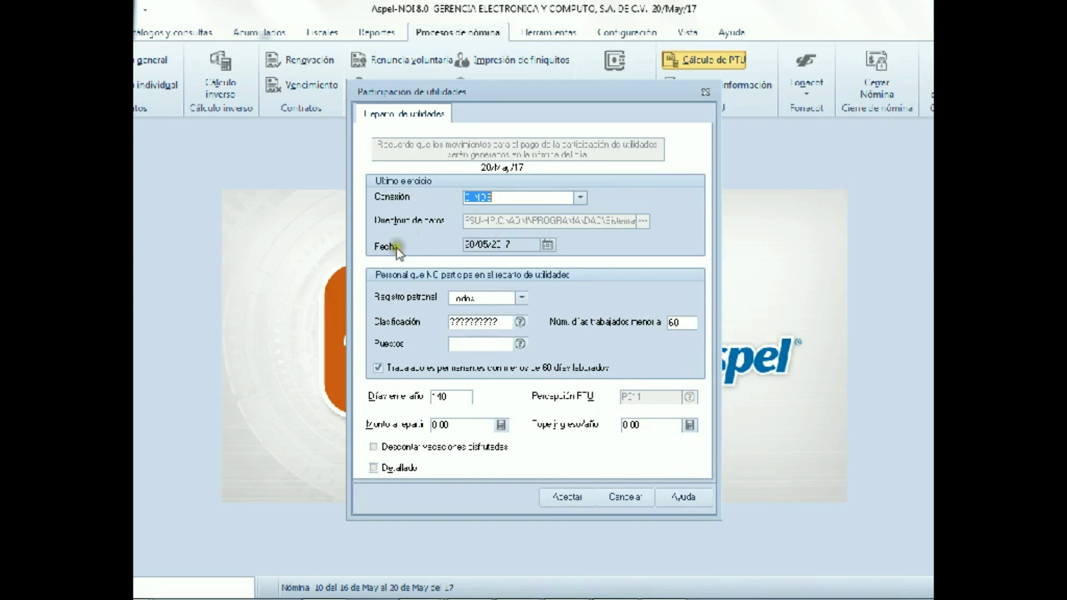
Set the last fiscal year's payroll date to 31/12/2016 in the profit-sharing calculation
{"action": "left_click", "coordinate": [546, 243]}
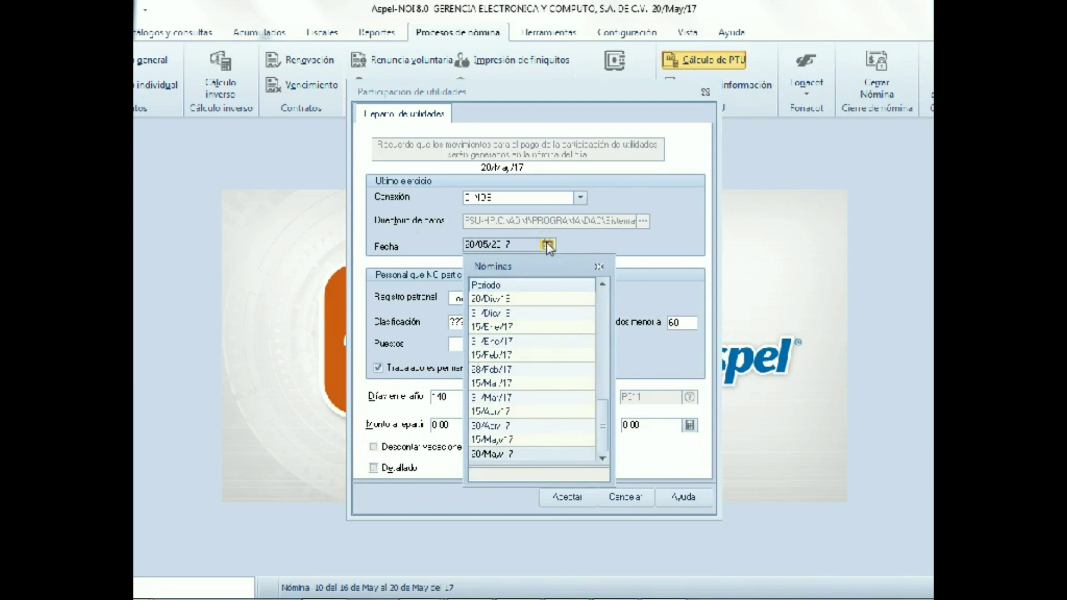
{"action": "left_click", "coordinate": [603, 286]}
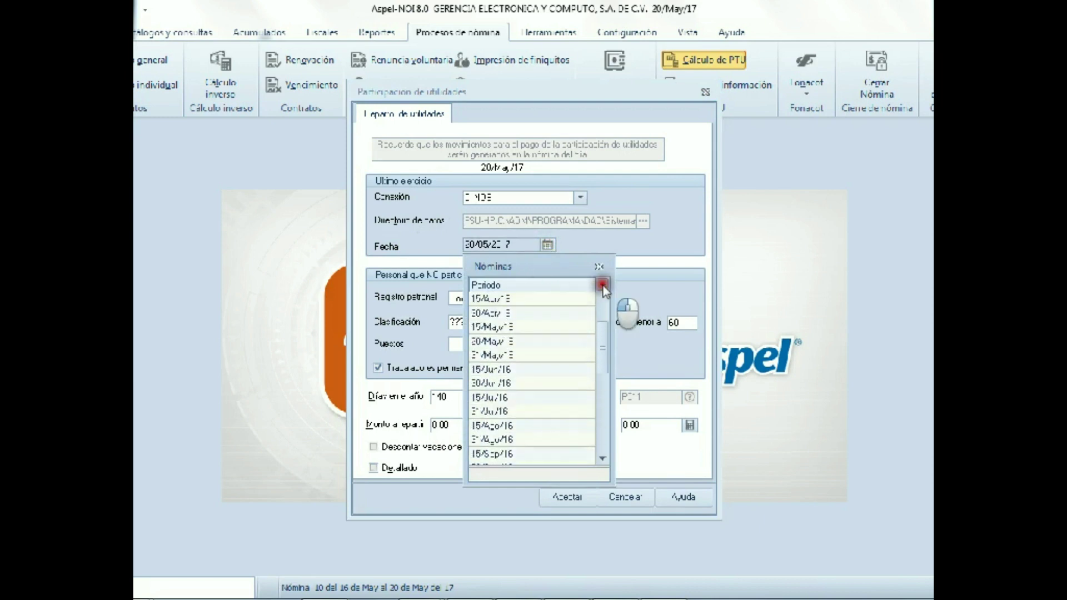
{"action": "left_click", "coordinate": [603, 285]}
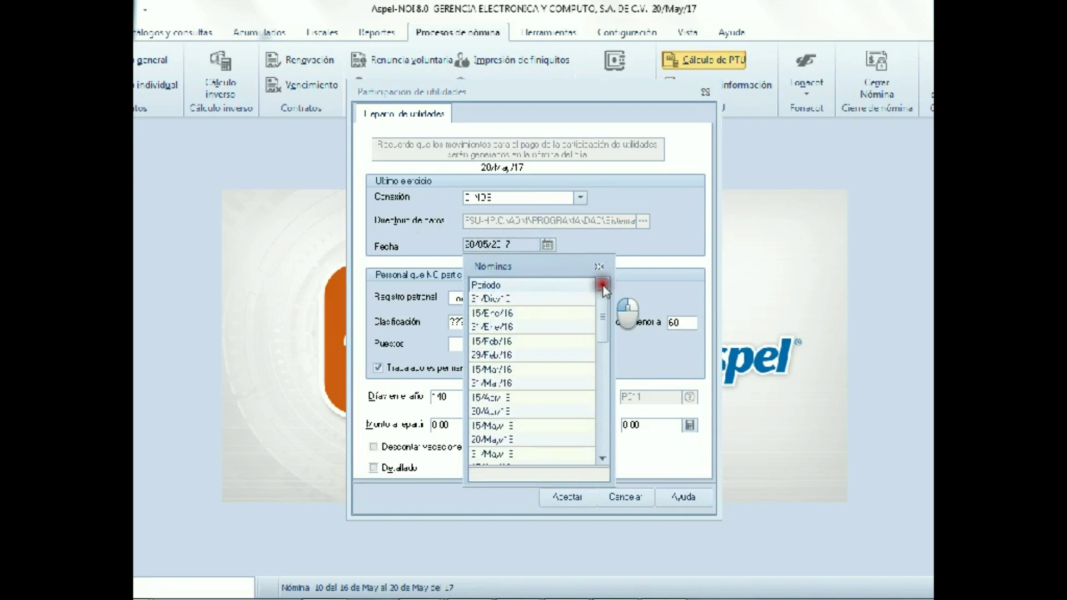
{"action": "left_click", "coordinate": [604, 457]}
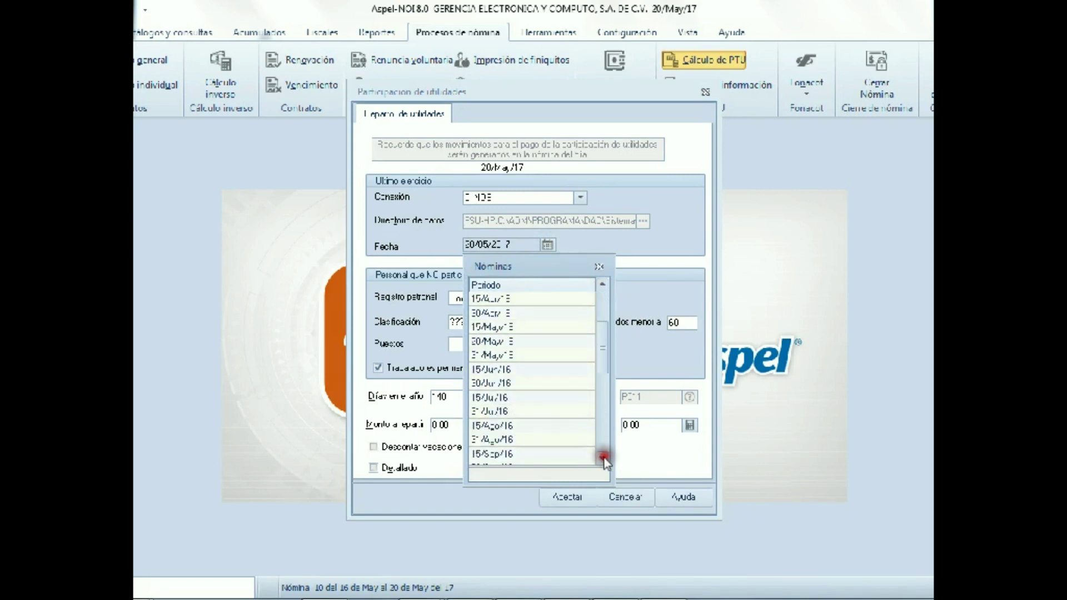
{"action": "left_click", "coordinate": [603, 457]}
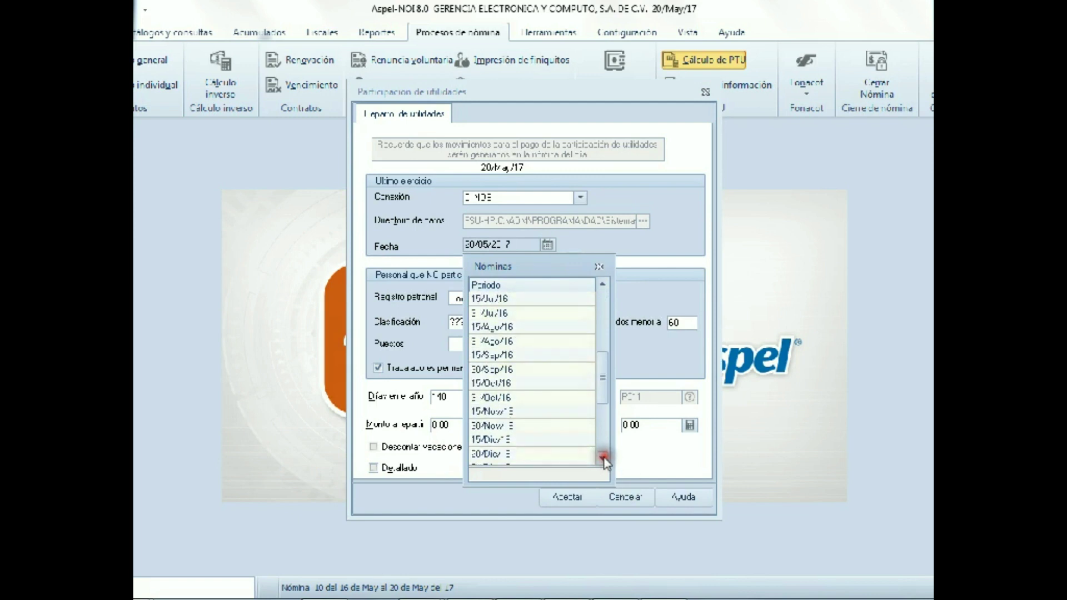
{"action": "left_click", "coordinate": [603, 457]}
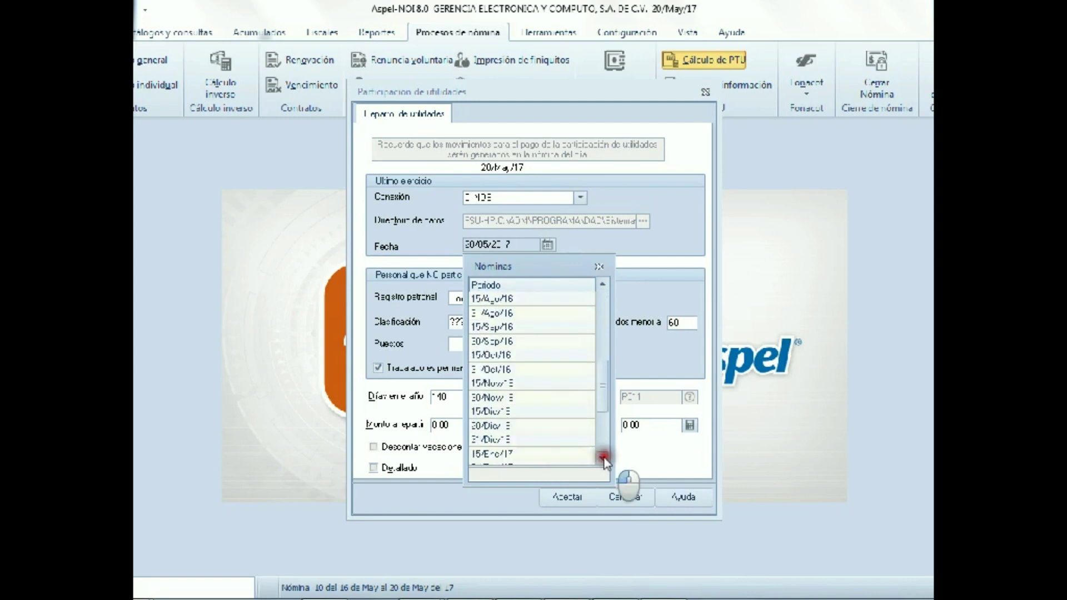
{"action": "double_click", "coordinate": [515, 440]}
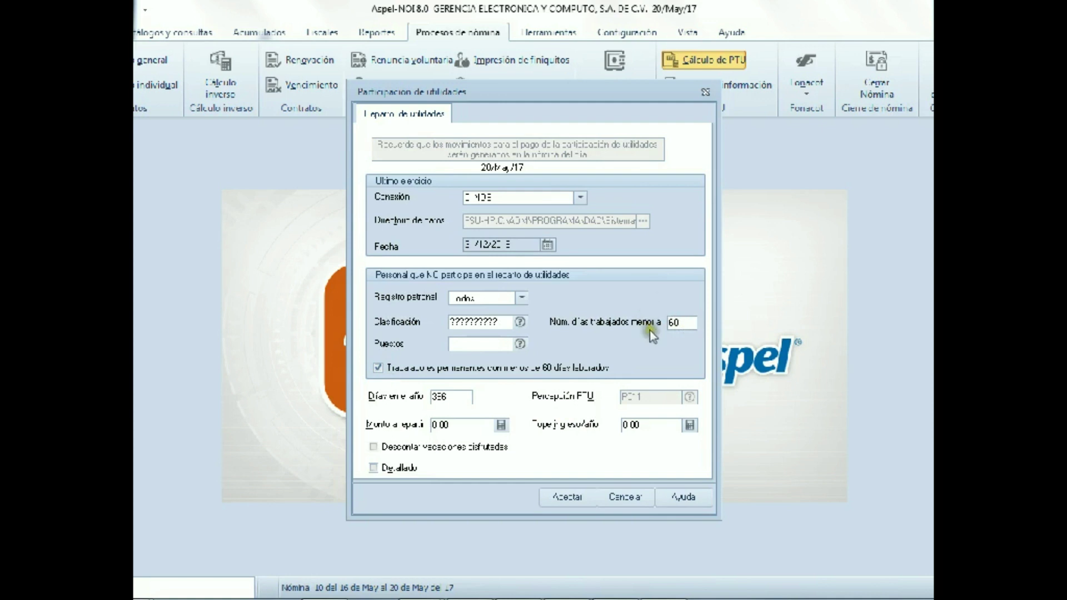
Try 30 as the days-worked threshold for staff excluded from profit sharing and set it back to 60
{"action": "left_click", "coordinate": [682, 322]}
{"action": "key", "text": "BackSpace"}
{"action": "key", "text": "BackSpace"}
{"action": "type", "text": "30"}
{"action": "key", "text": "BackSpace"}
{"action": "key", "text": "BackSpace"}
{"action": "type", "text": "60"}
{"action": "key", "text": "Tab"}
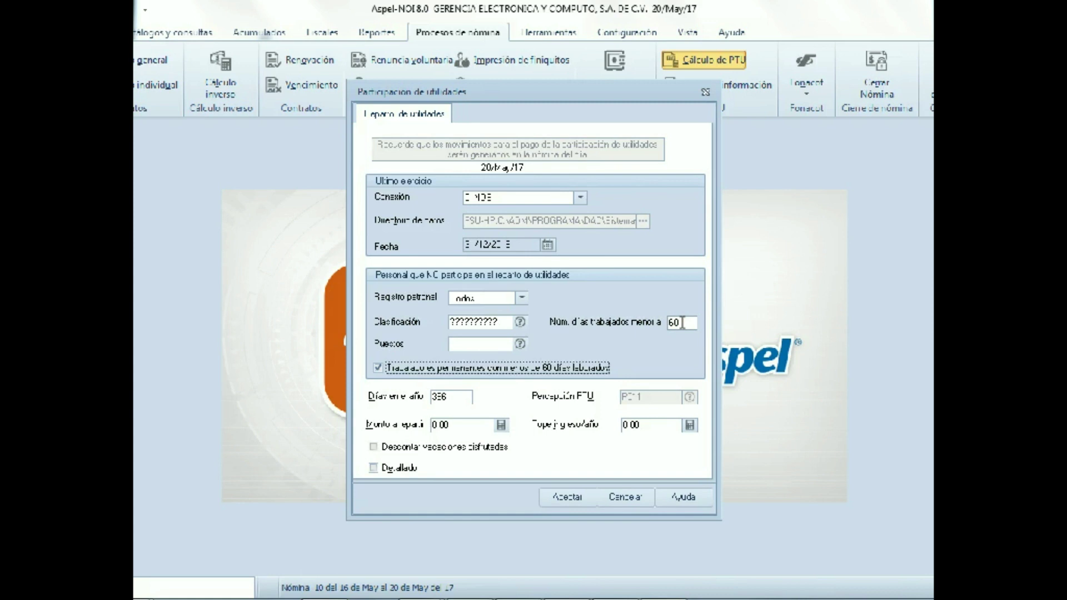
Set the amount to distribute to 2,000,000 in the profit-sharing calculation
{"action": "key", "text": "Tab"}
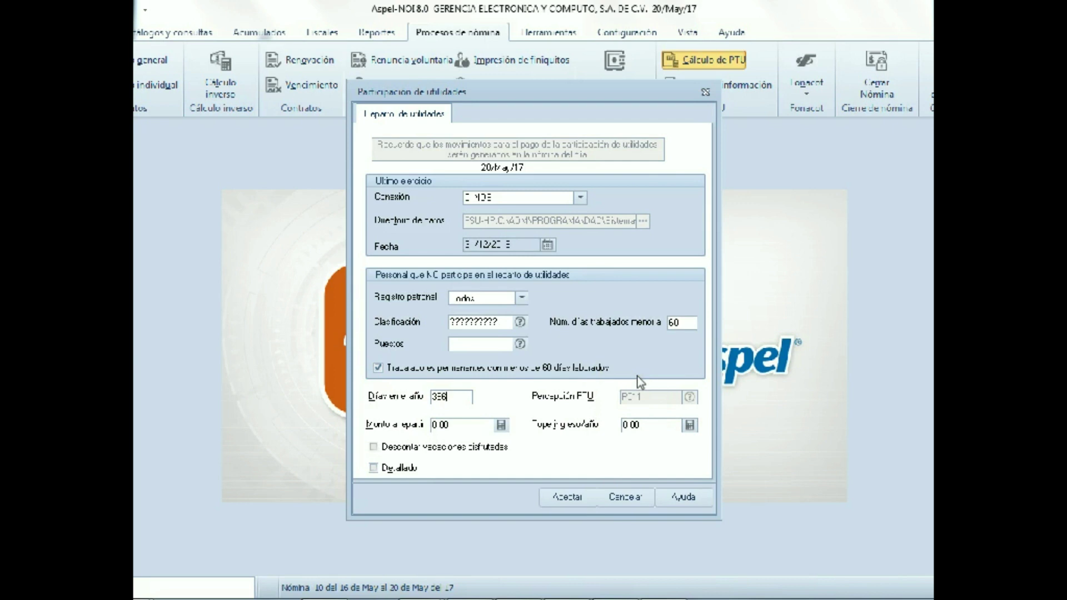
{"action": "left_click", "coordinate": [656, 400]}
{"action": "left_click", "coordinate": [636, 424]}
{"action": "left_click", "coordinate": [454, 426]}
{"action": "key", "text": "BackSpace"}
{"action": "type", "text": "2000000"}
{"action": "key", "text": "Tab"}
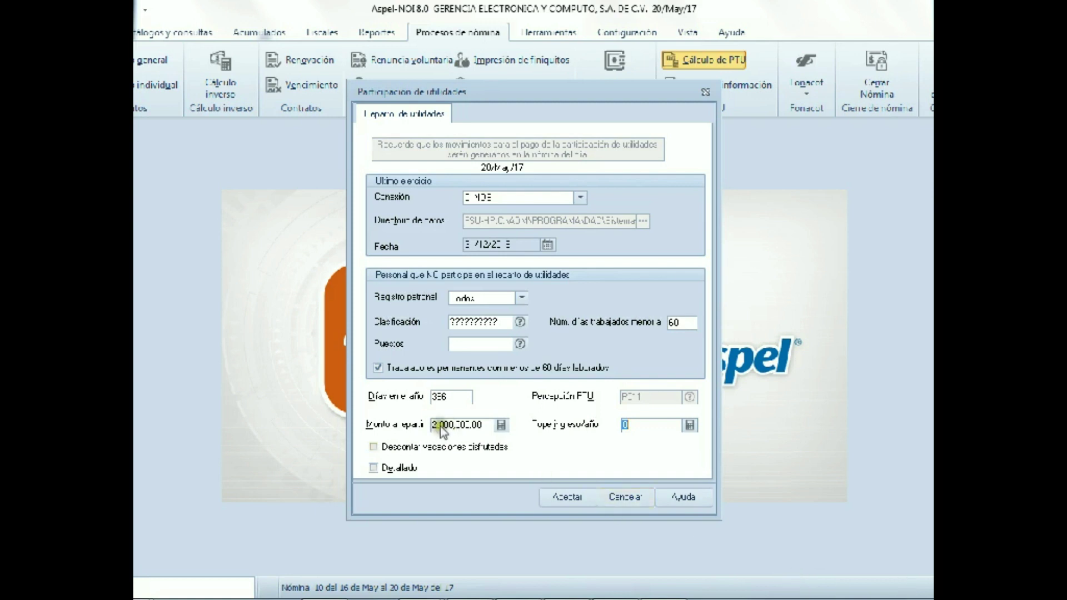
Run the profit-sharing calculation with the Detallado option enabled and review the workers' results in a maximized window
{"action": "left_click", "coordinate": [374, 467]}
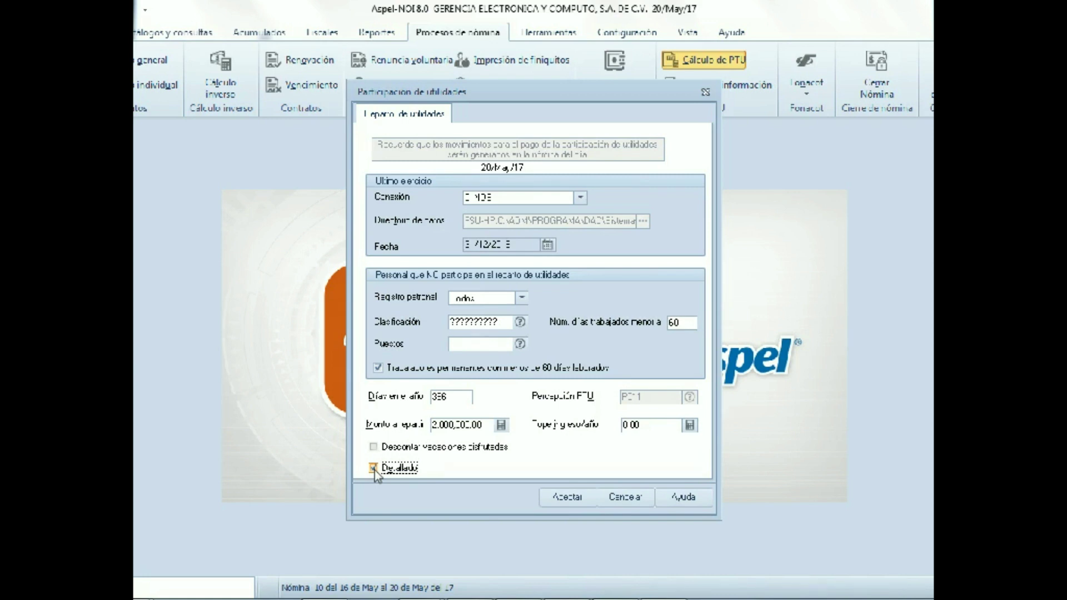
{"action": "mouse_move", "coordinate": [416, 599]}
{"action": "left_click", "coordinate": [559, 495]}
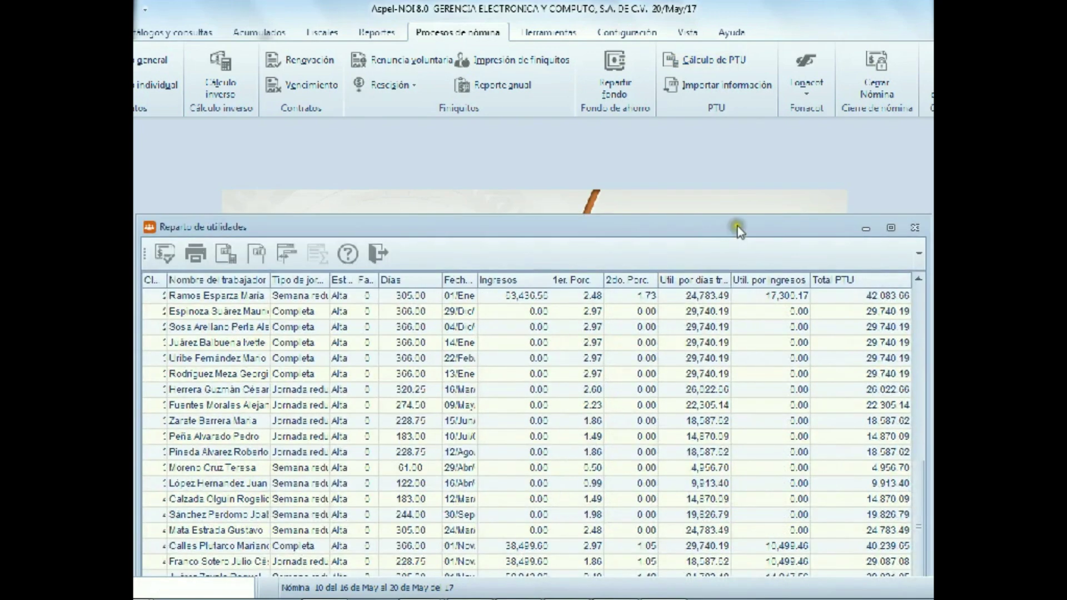
{"action": "double_click", "coordinate": [738, 225]}
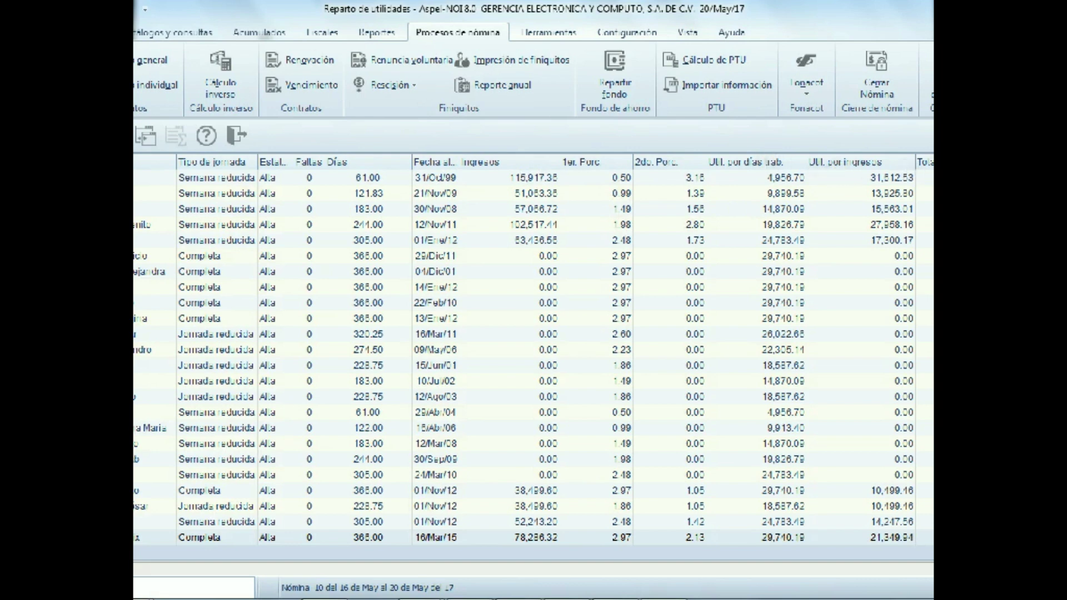
{"action": "scroll", "coordinate": [533, 366], "scroll_direction": "up", "scroll_amount": 7}
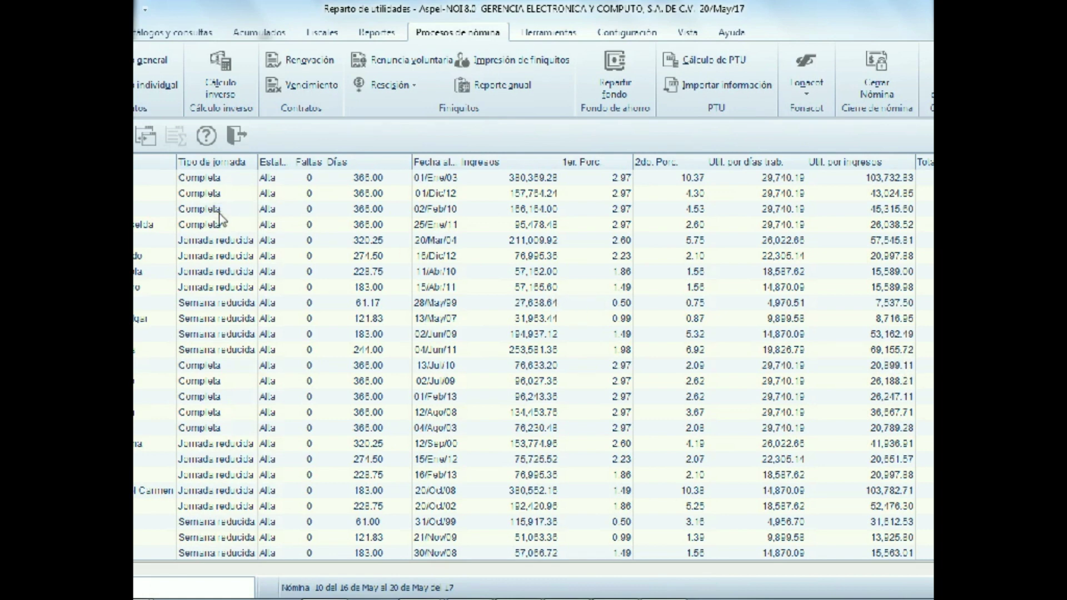
Export the profit-sharing results in Excel format to the desktop as 2017 PTU
{"action": "left_click", "coordinate": [150, 138]}
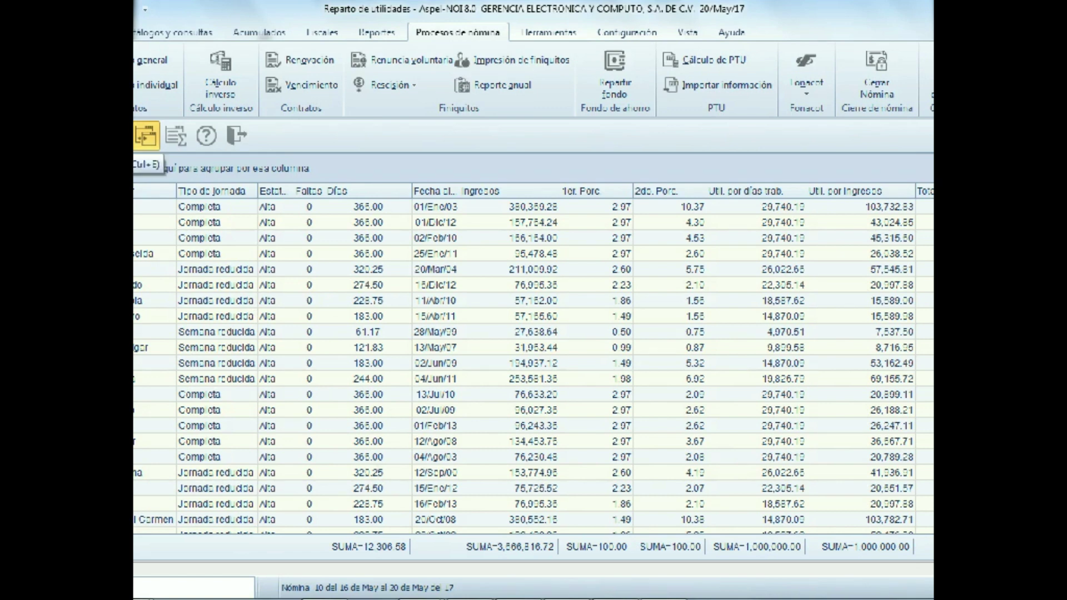
{"action": "left_click", "coordinate": [145, 136]}
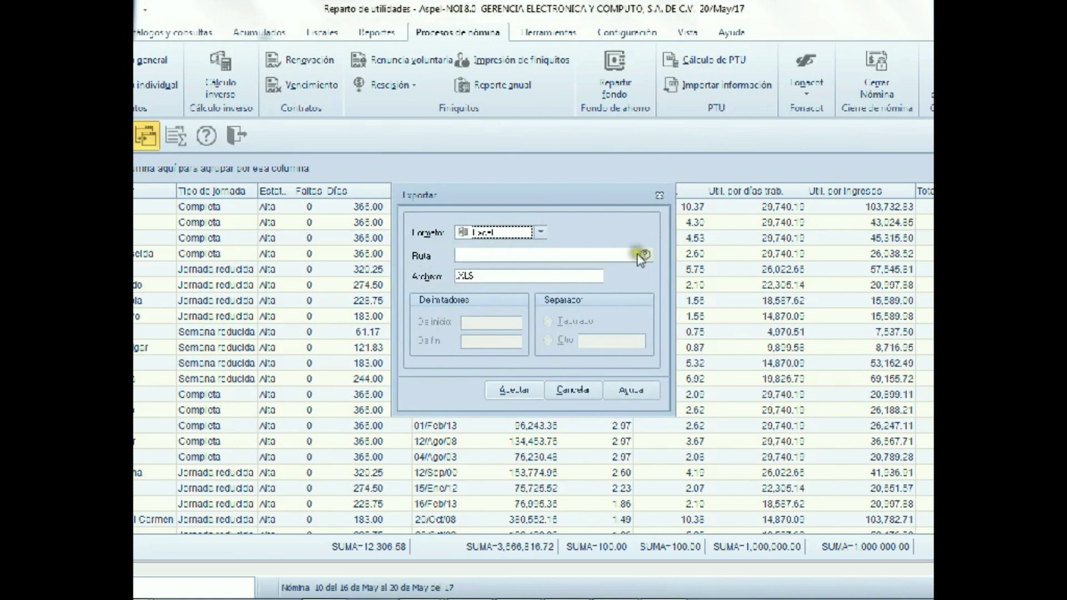
{"action": "left_click", "coordinate": [647, 256]}
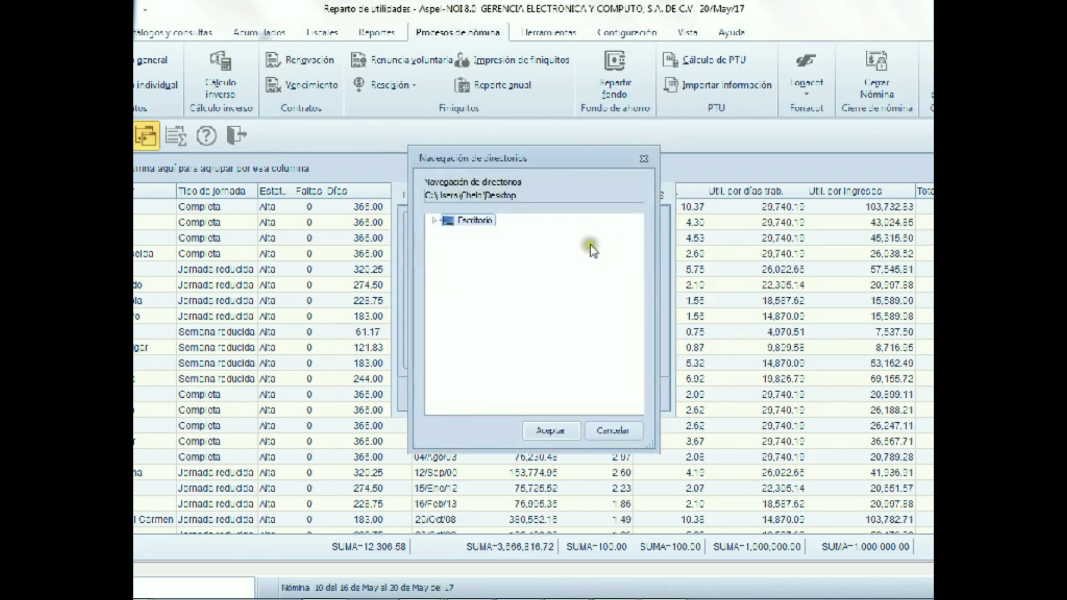
{"action": "left_click", "coordinate": [551, 432]}
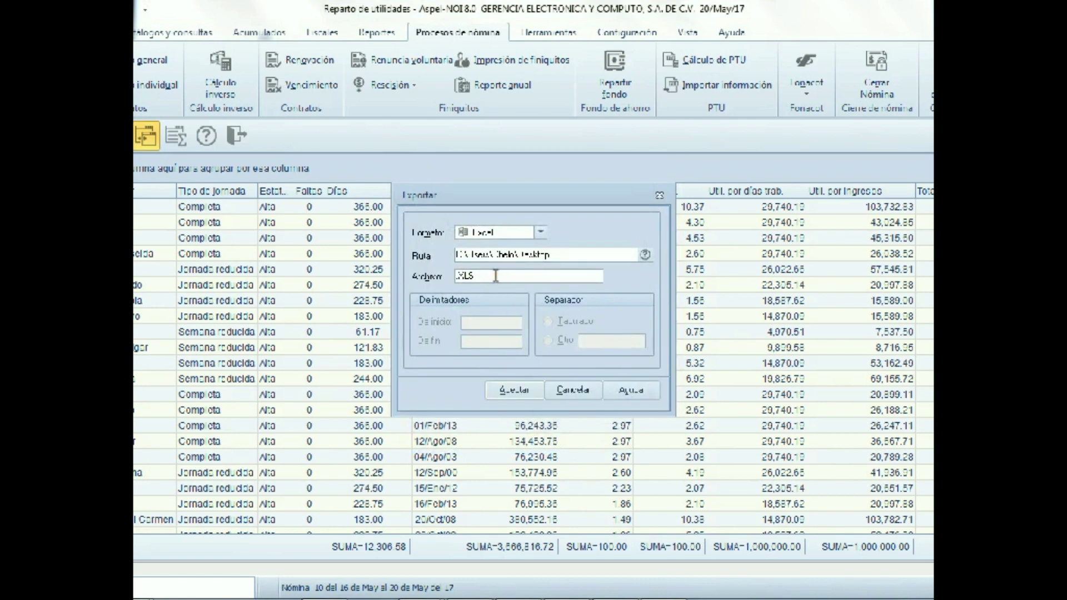
{"action": "type", "text": "2017 PTU"}
{"action": "left_click", "coordinate": [510, 392]}
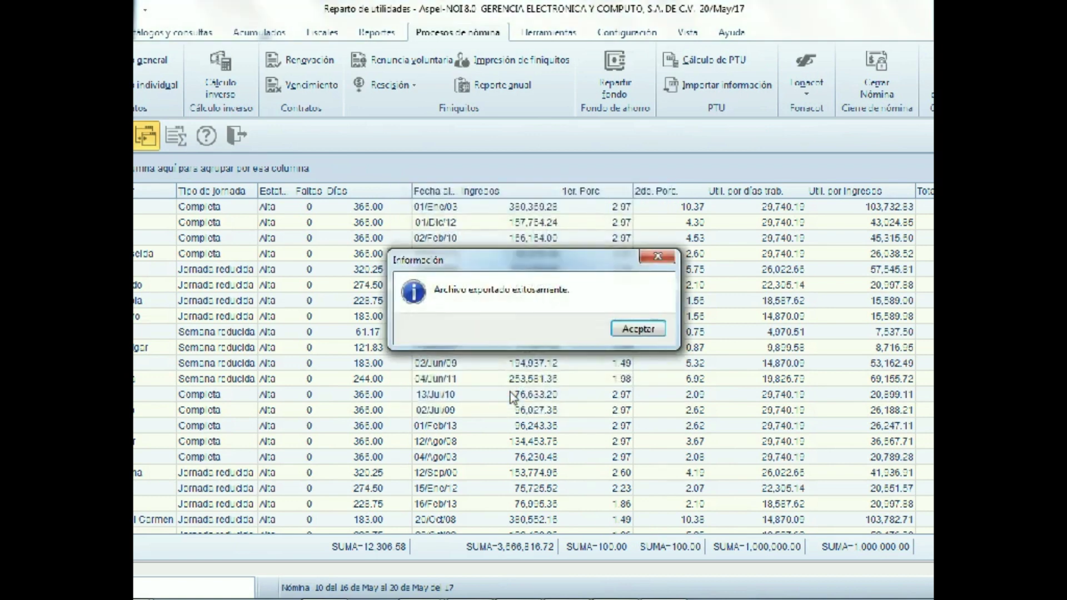
{"action": "left_click", "coordinate": [639, 329]}
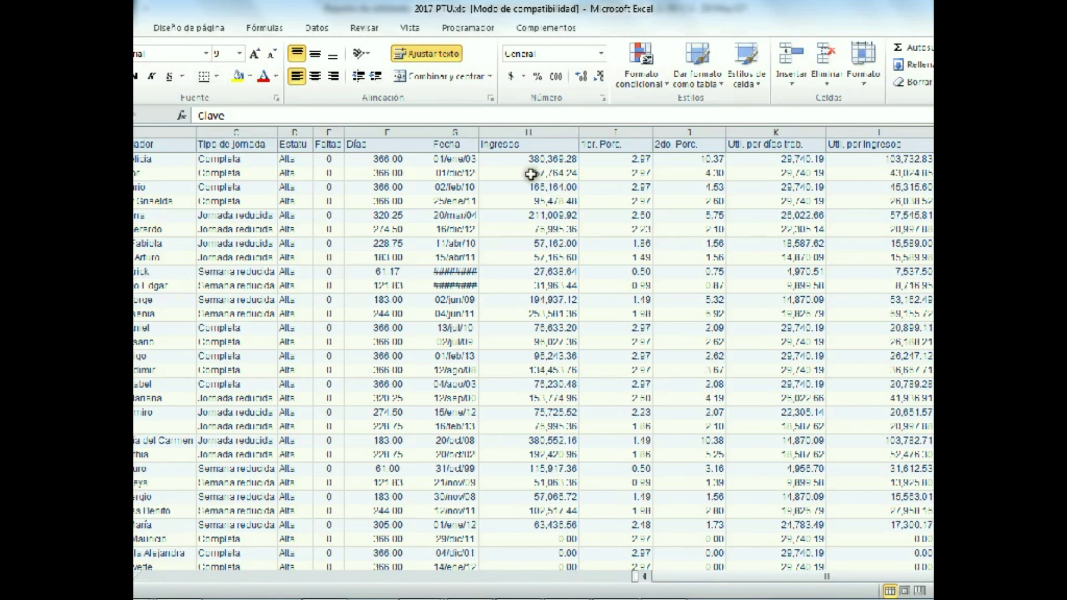
Widen the Fecha alta column in 2017 PTU.xls and add filters to the header row
{"action": "left_click_drag", "start_coordinate": [479, 134], "coordinate": [481, 134]}
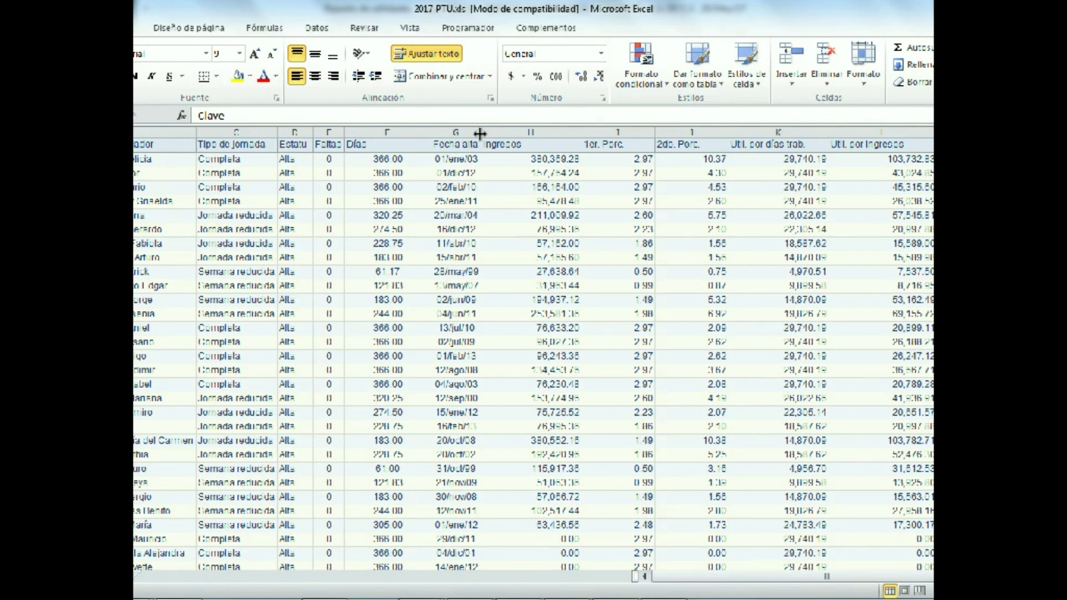
{"action": "left_click", "coordinate": [548, 214]}
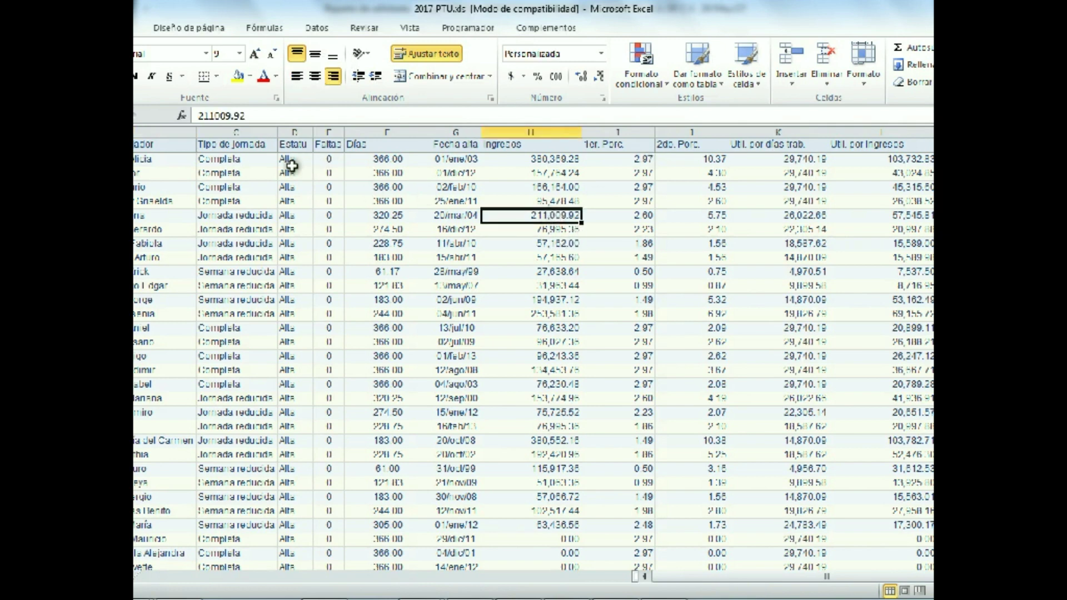
{"action": "key", "text": "ctrl+e"}
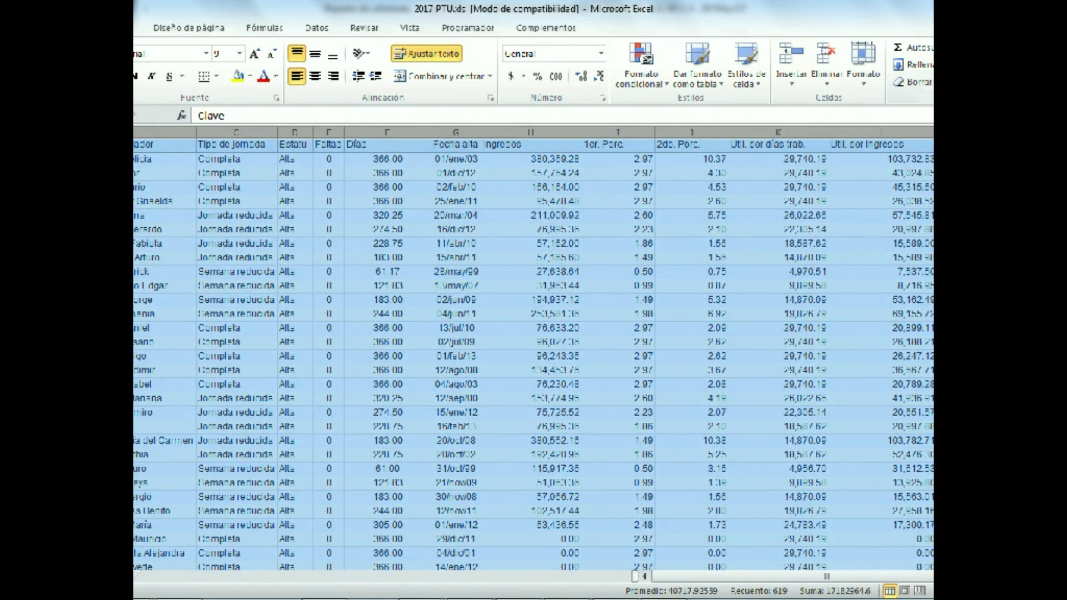
{"action": "left_click", "coordinate": [914, 64]}
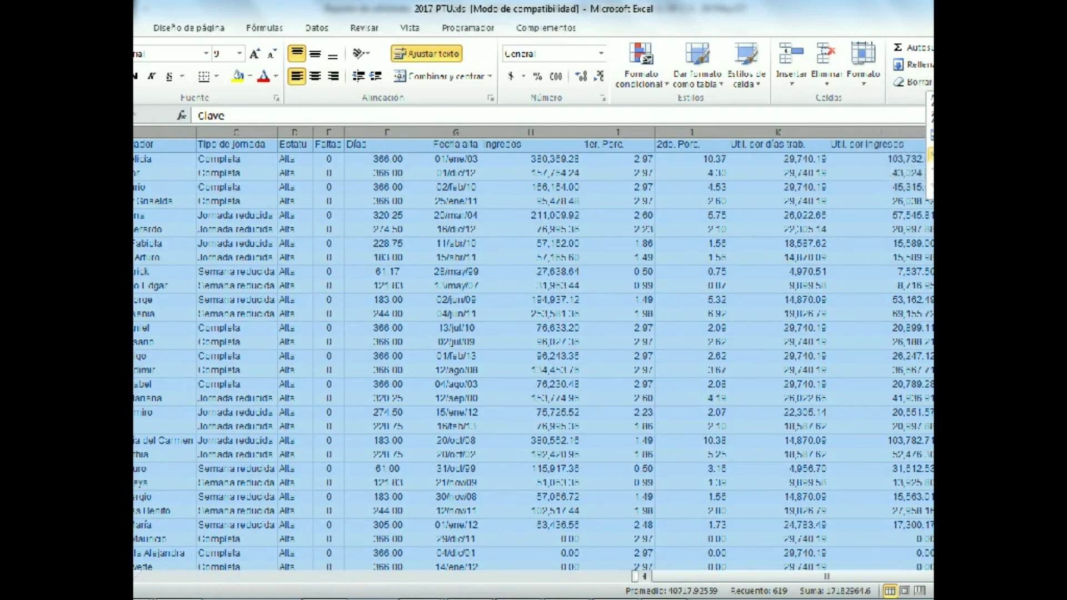
{"action": "key", "text": "shift+F10"}
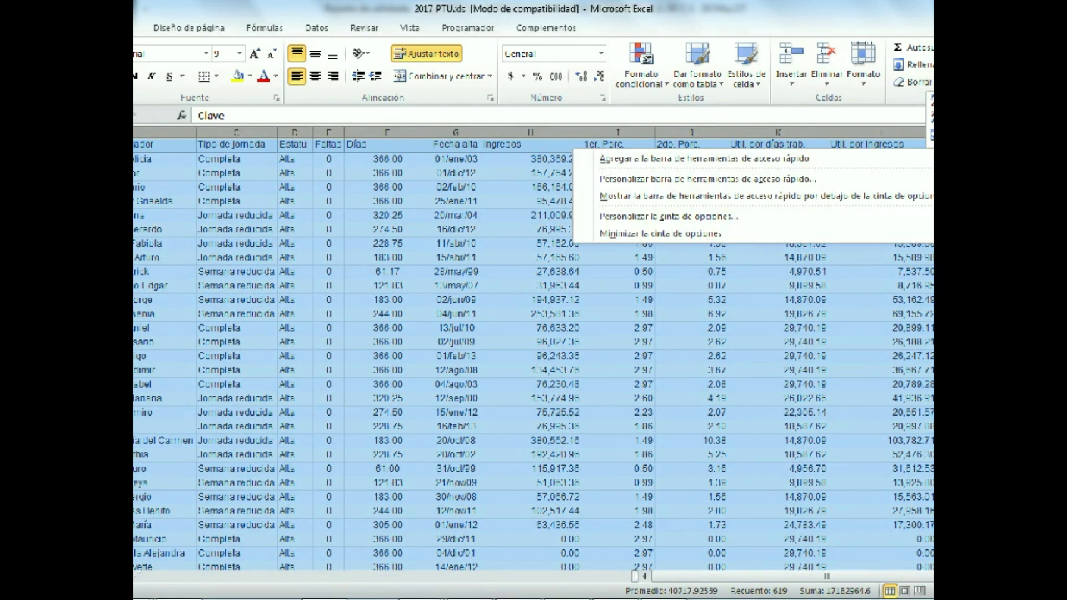
{"action": "key", "text": "ctrl+shift+l"}
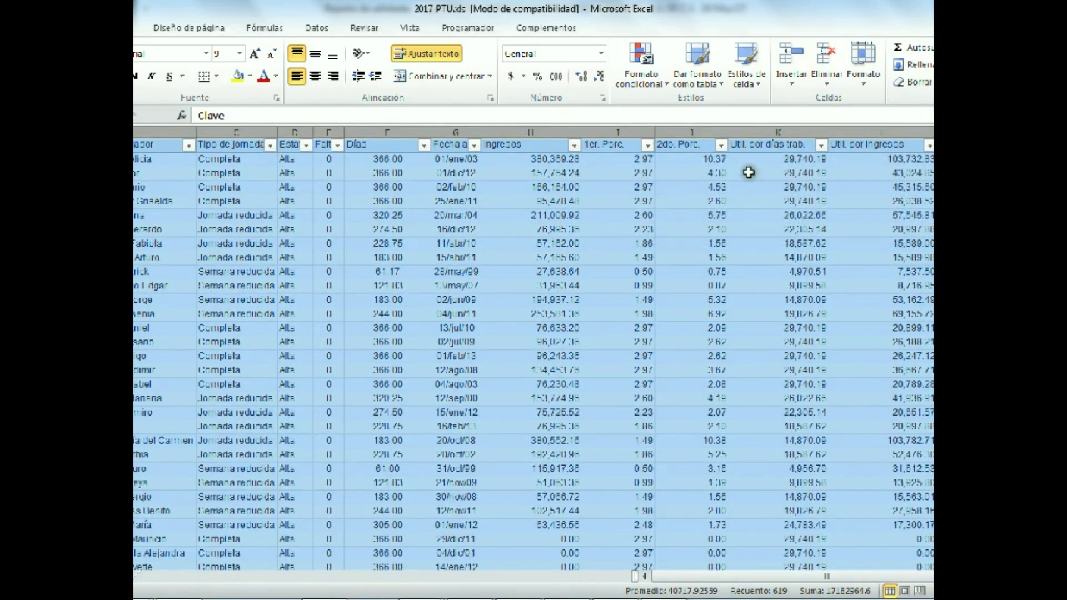
Examine the hire years in the Fecha alta filter, expand 2015, and close the filter without applying it
{"action": "left_click", "coordinate": [474, 145]}
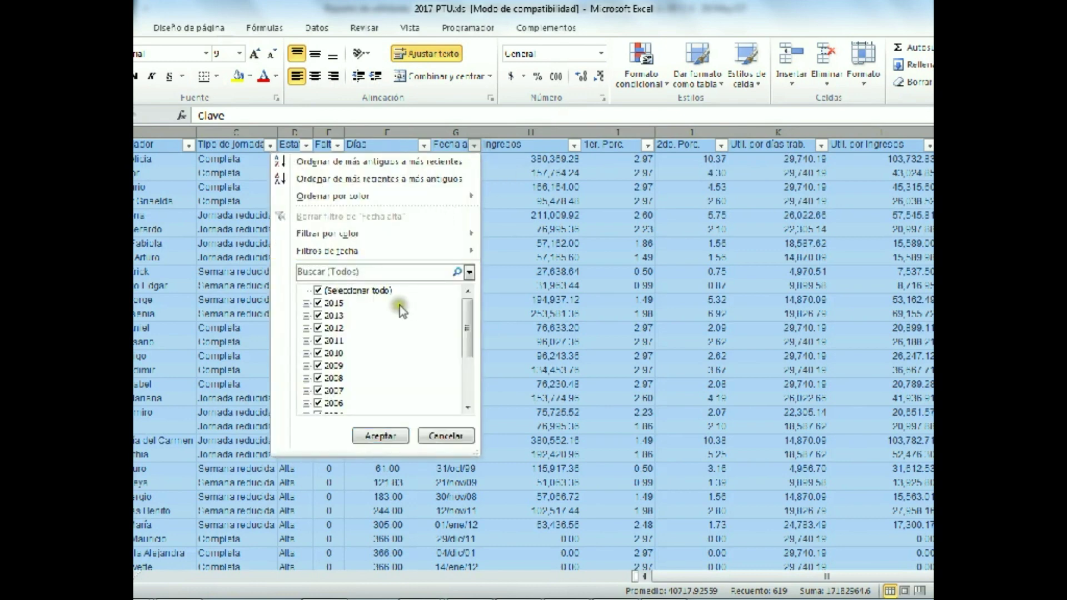
{"action": "left_click", "coordinate": [306, 304]}
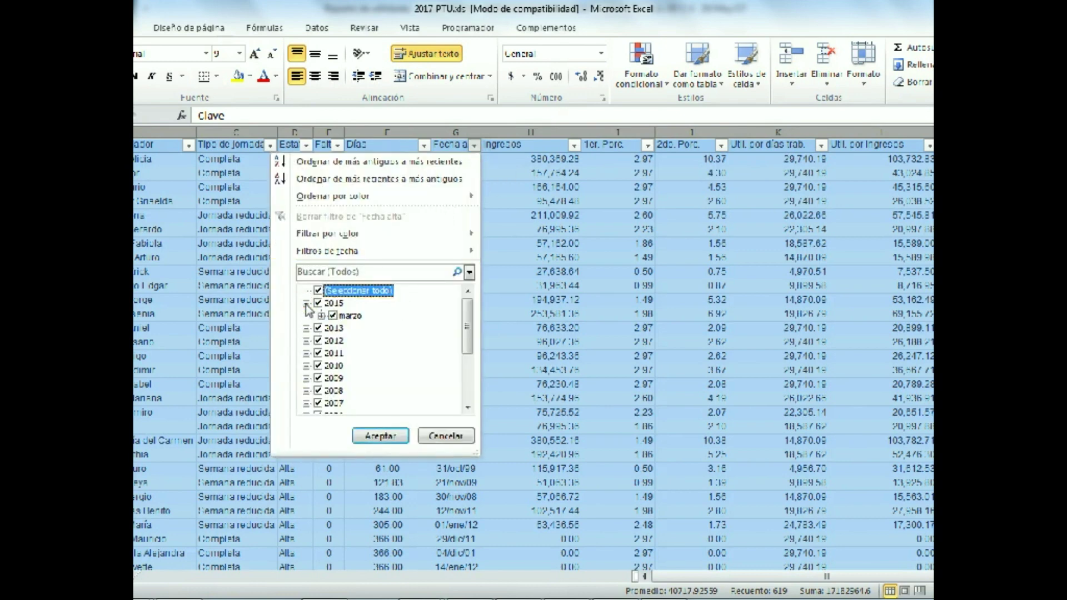
{"action": "left_click", "coordinate": [306, 304]}
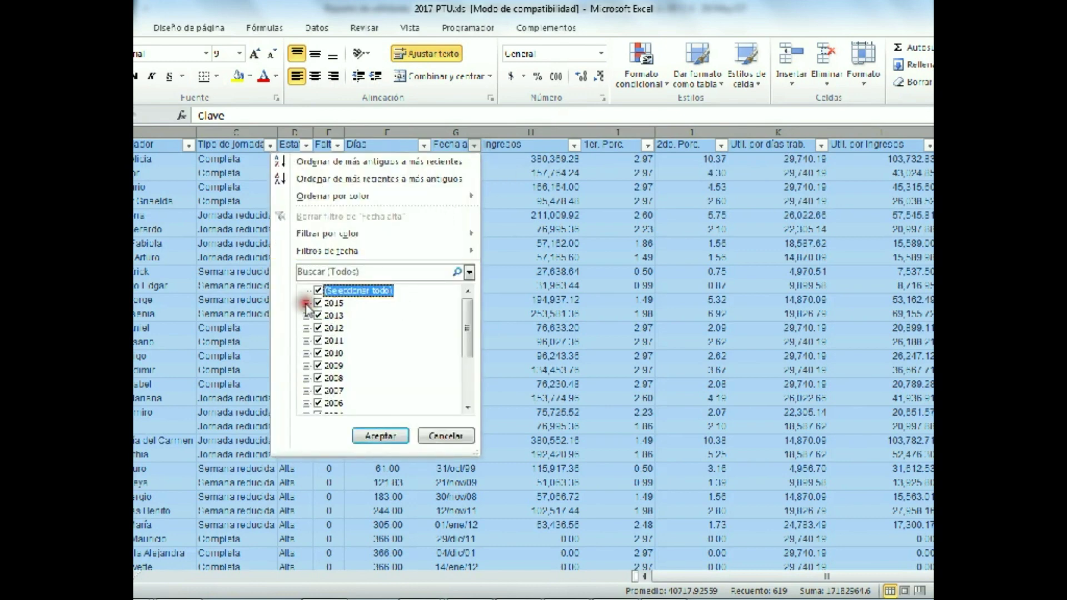
{"action": "left_click", "coordinate": [438, 436]}
{"action": "left_click", "coordinate": [564, 426]}
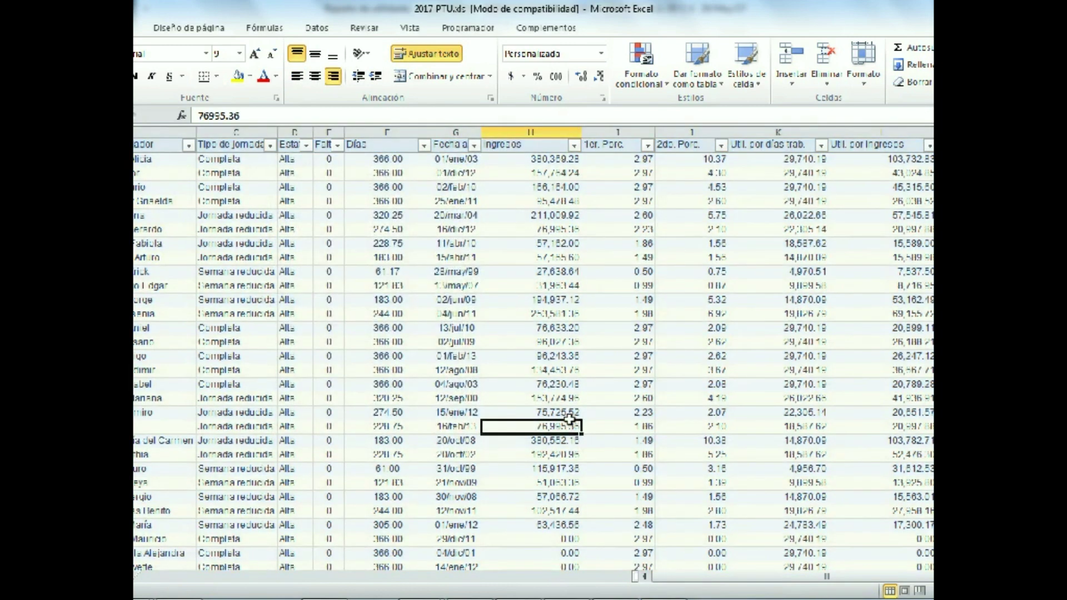
Switch back to Aspel-NOI and generate the PTU import file with the desktop as its destination
{"action": "key", "text": "alt+Tab"}
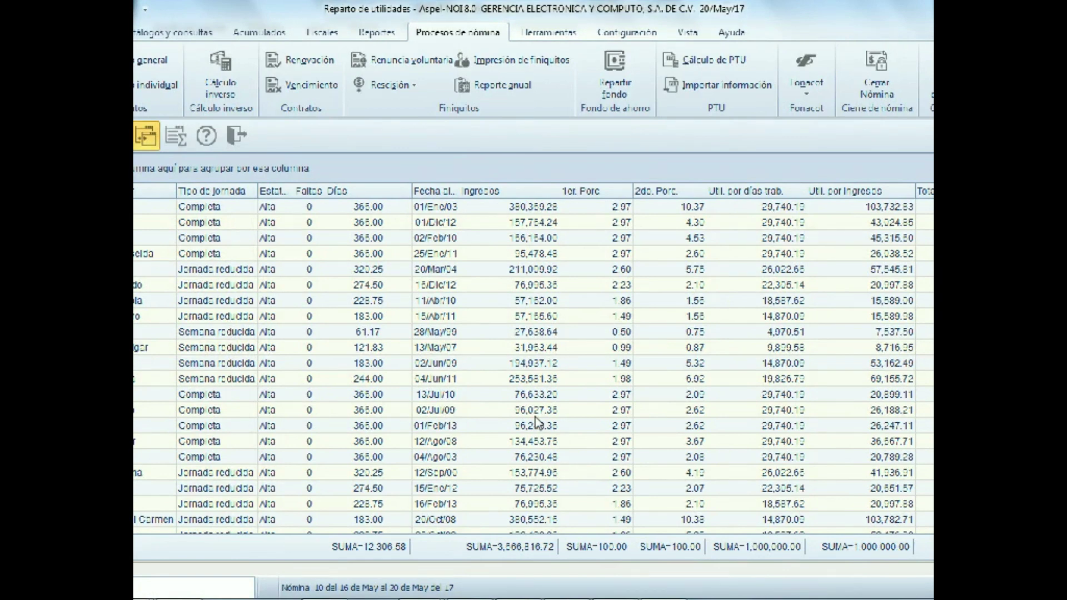
{"action": "left_click", "coordinate": [137, 141]}
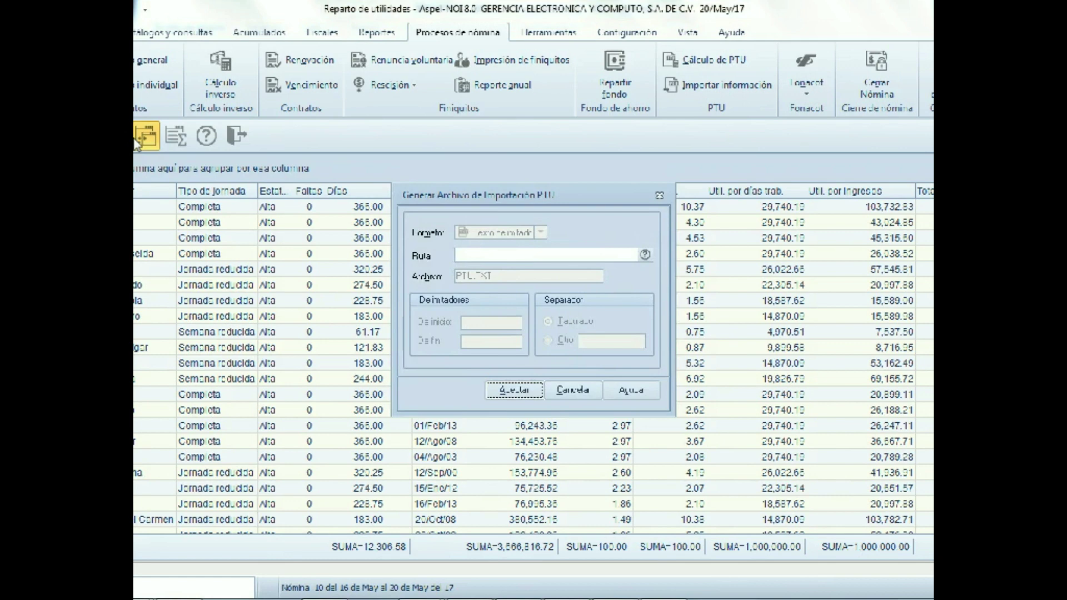
{"action": "left_click", "coordinate": [645, 255]}
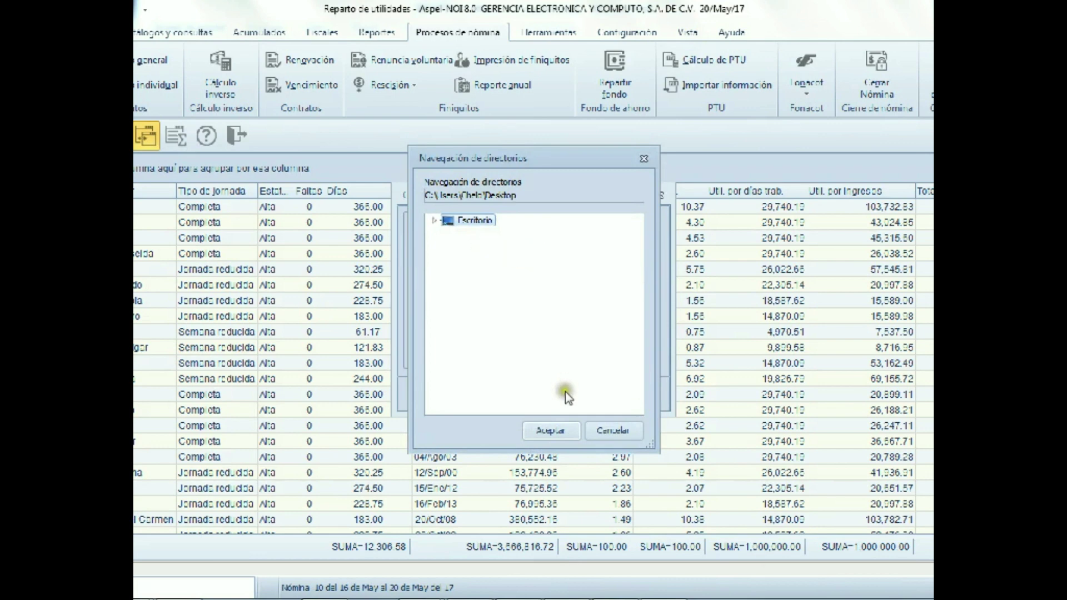
{"action": "left_click", "coordinate": [552, 430]}
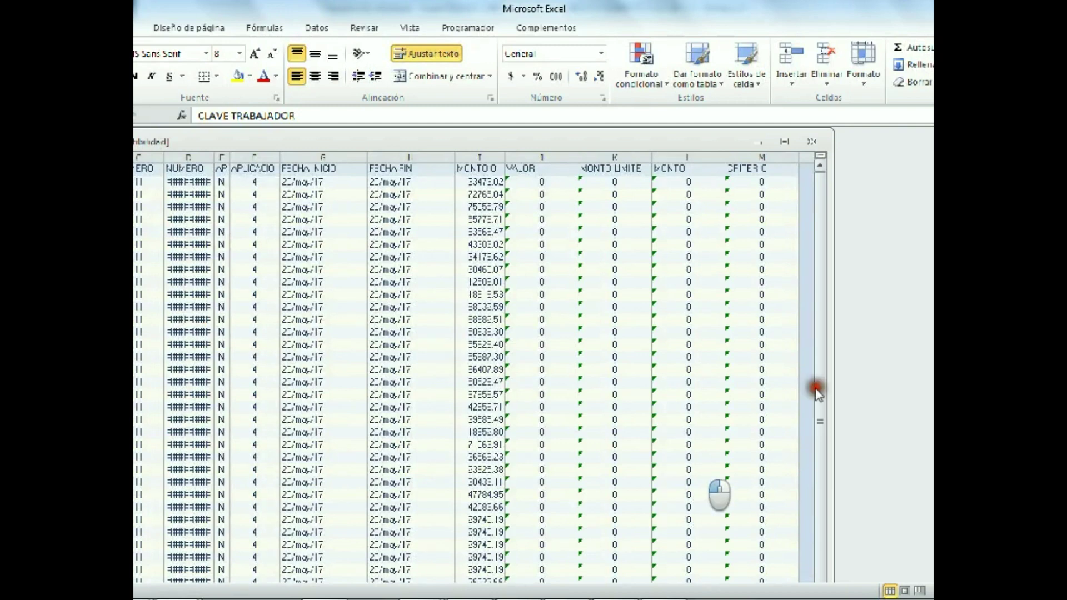
Maximize the PTU.xls workbook and fit the NUMERO CREDITO and APLICA DESTAJO columns to their contents
{"action": "left_click", "coordinate": [785, 142]}
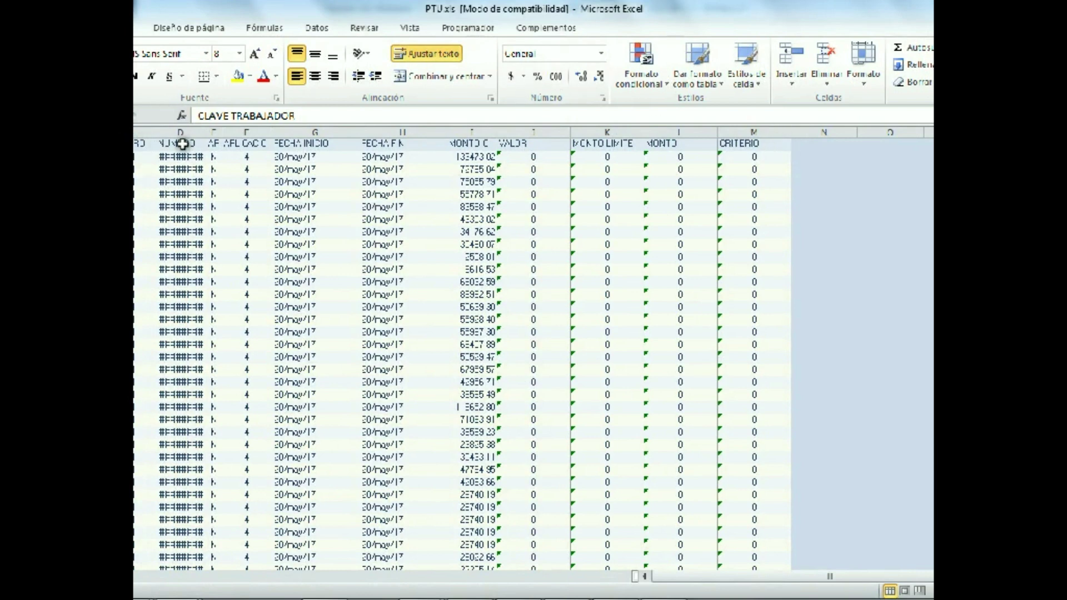
{"action": "double_click", "coordinate": [201, 131]}
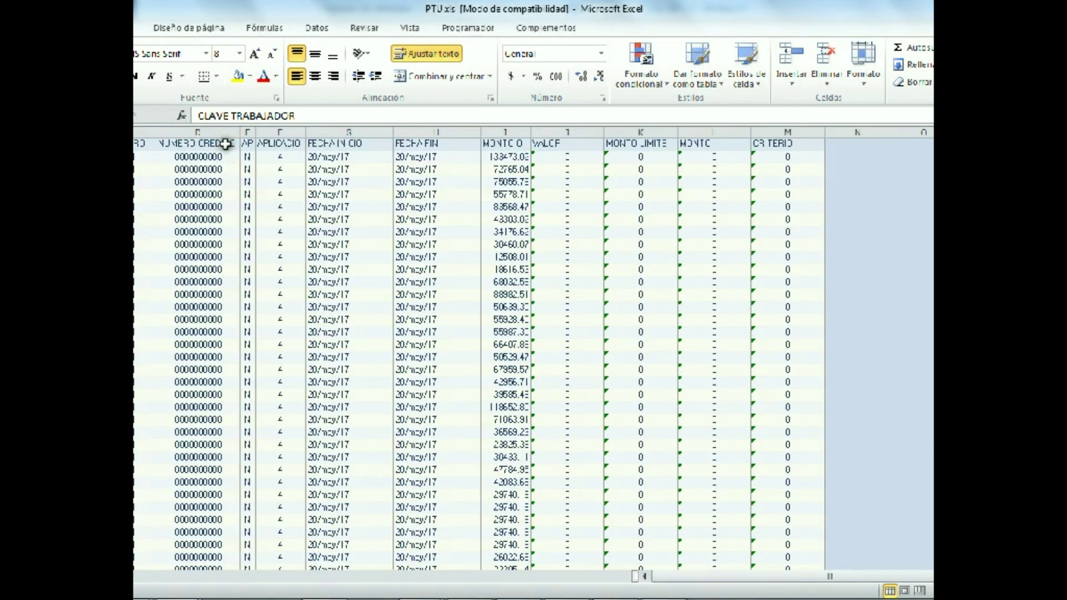
{"action": "double_click", "coordinate": [254, 134]}
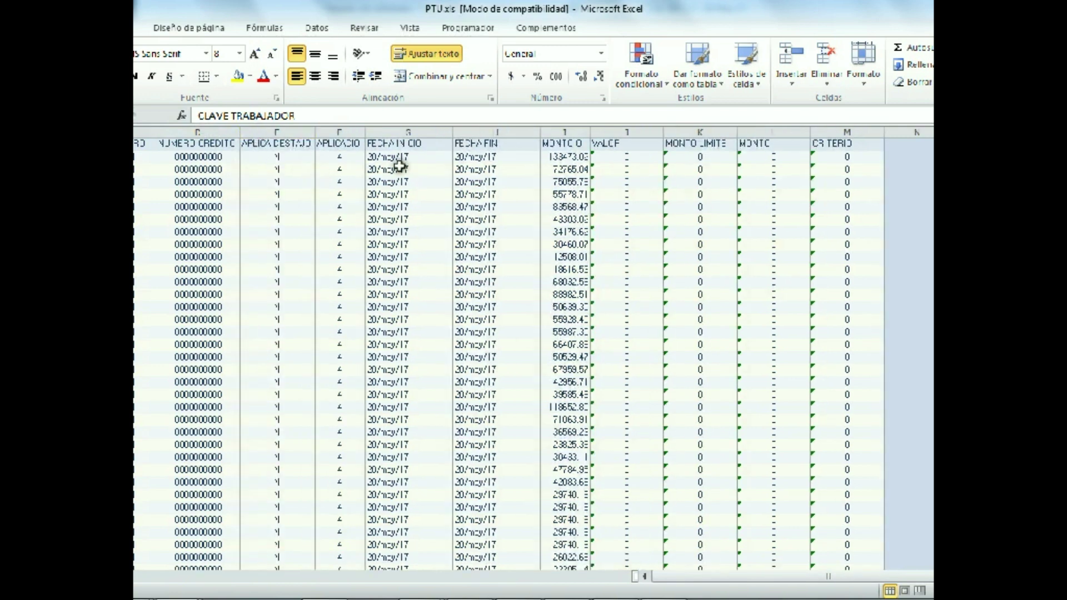
Set the first worker's amount in column I to 80000 and save PTU.xls, keeping its current file format
{"action": "left_click", "coordinate": [572, 158]}
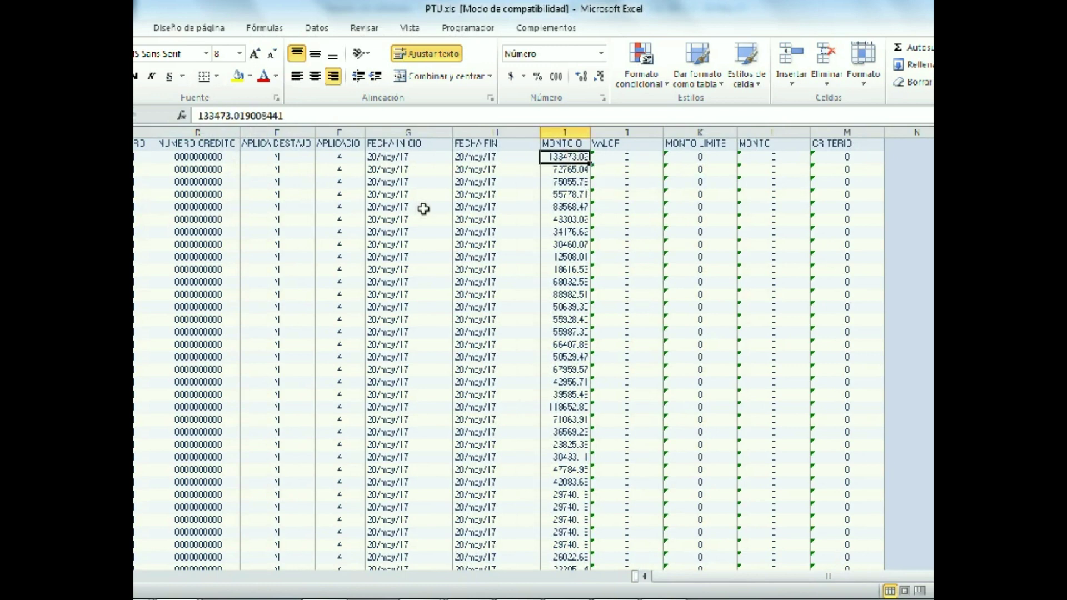
{"action": "type", "text": "8"}
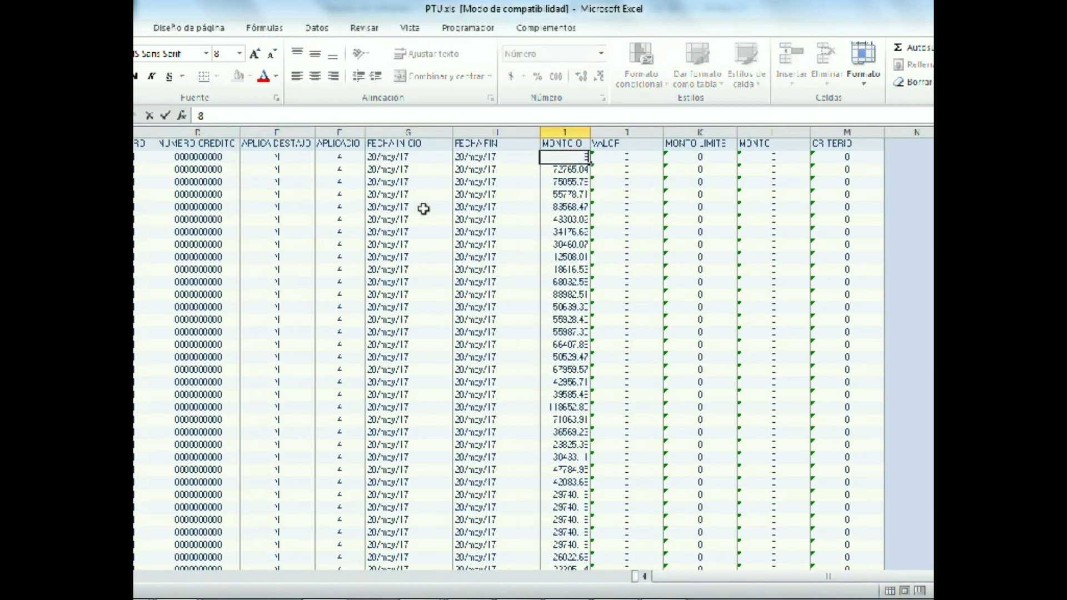
{"action": "type", "text": "0000"}
{"action": "key", "text": "Tab"}
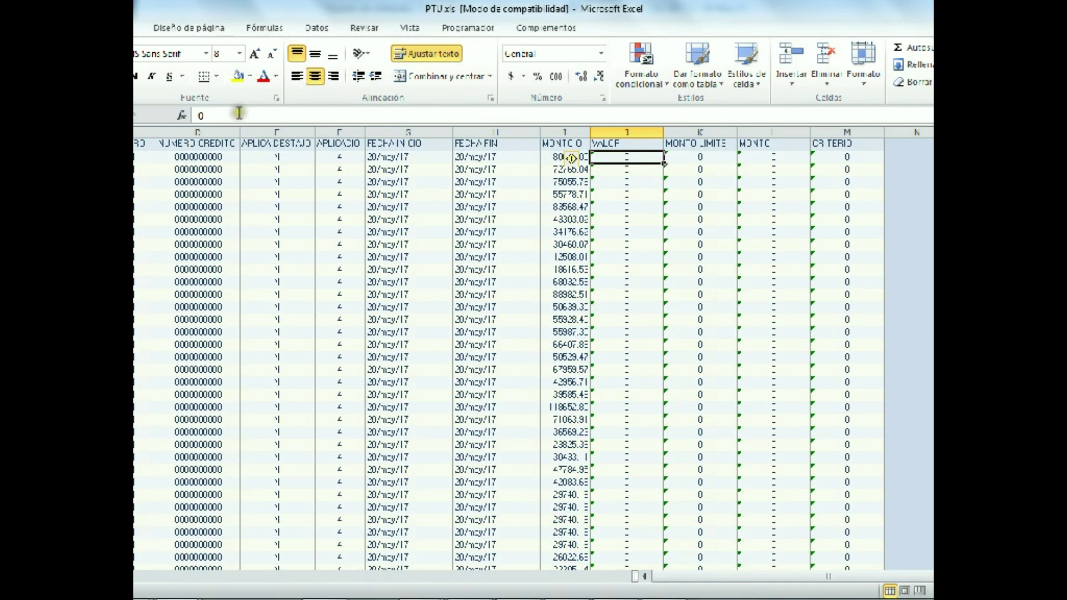
{"action": "key", "text": "ctrl+s"}
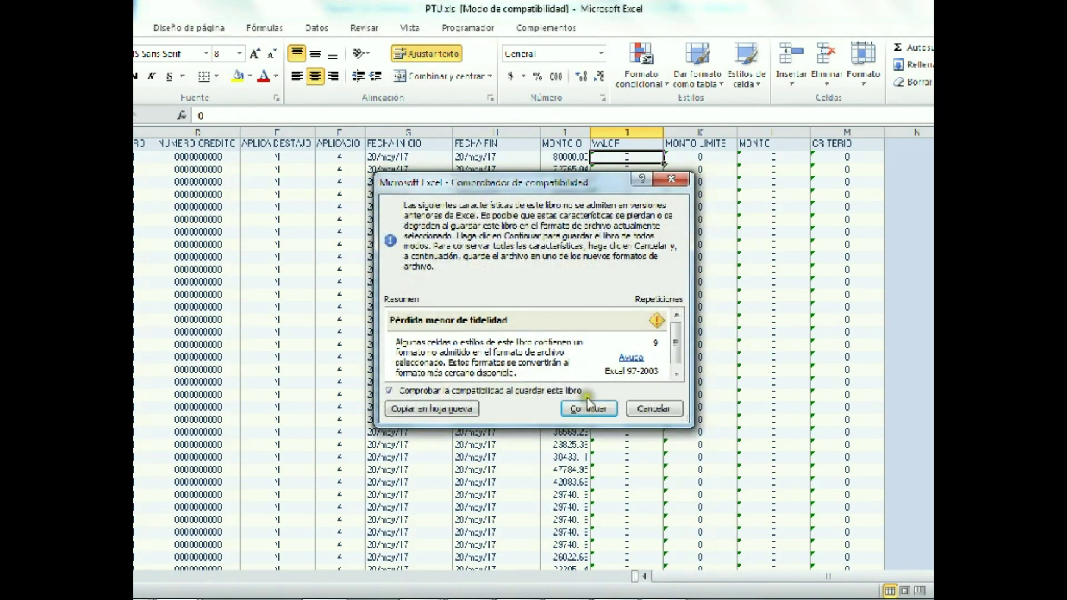
{"action": "left_click", "coordinate": [588, 409]}
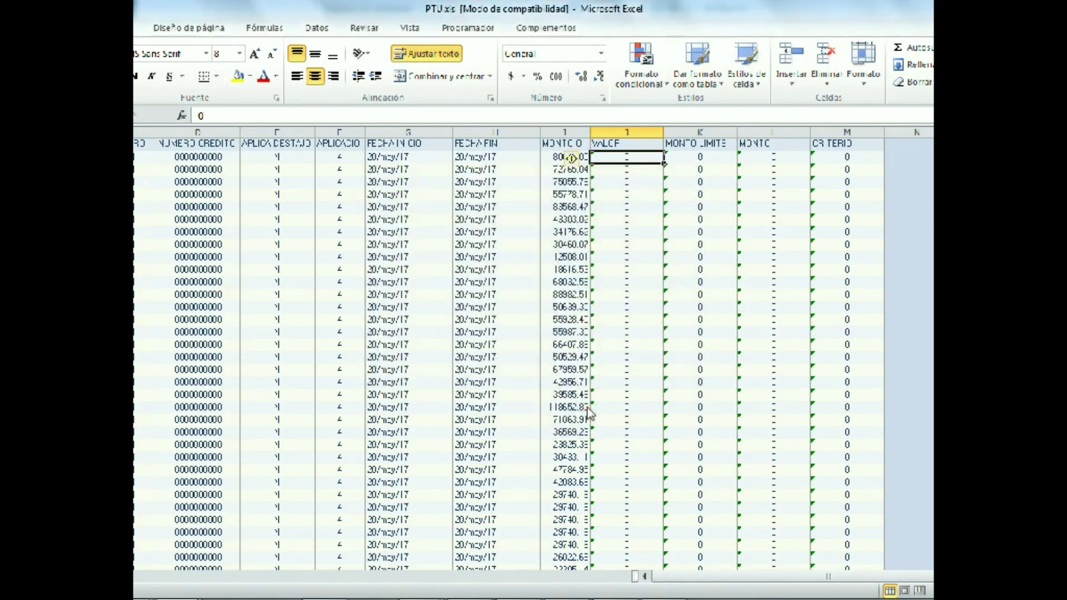
{"action": "key", "text": "alt+Tab"}
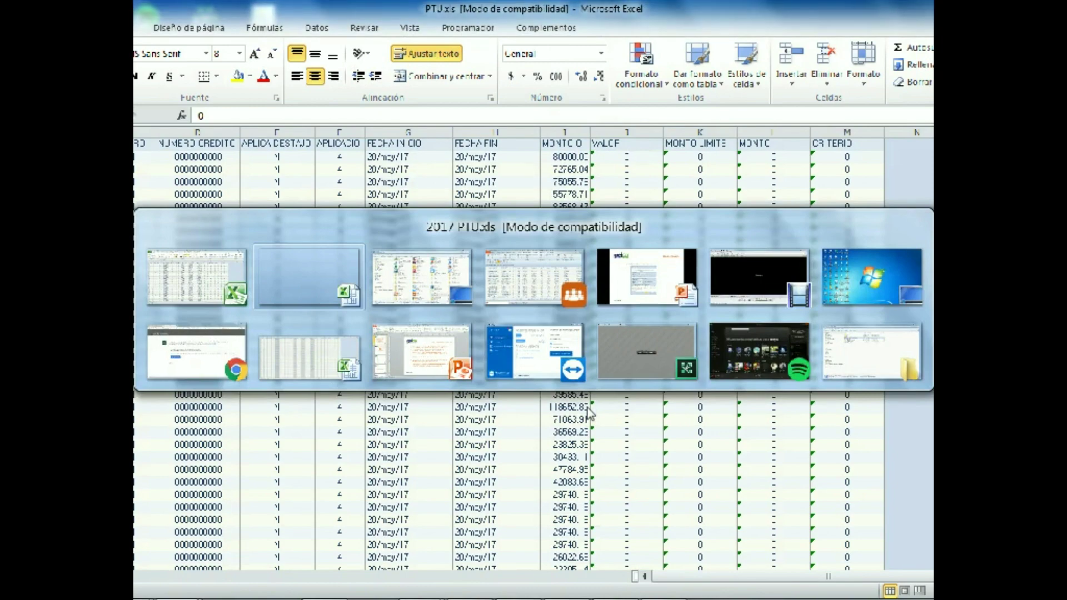
Switch back to Aspel-NOI, generate the profit-sharing movement in the payroll, and close the Reparto de utilidades window
{"action": "key", "text": "alt+Tab"}
{"action": "key", "text": "alt+Tab"}
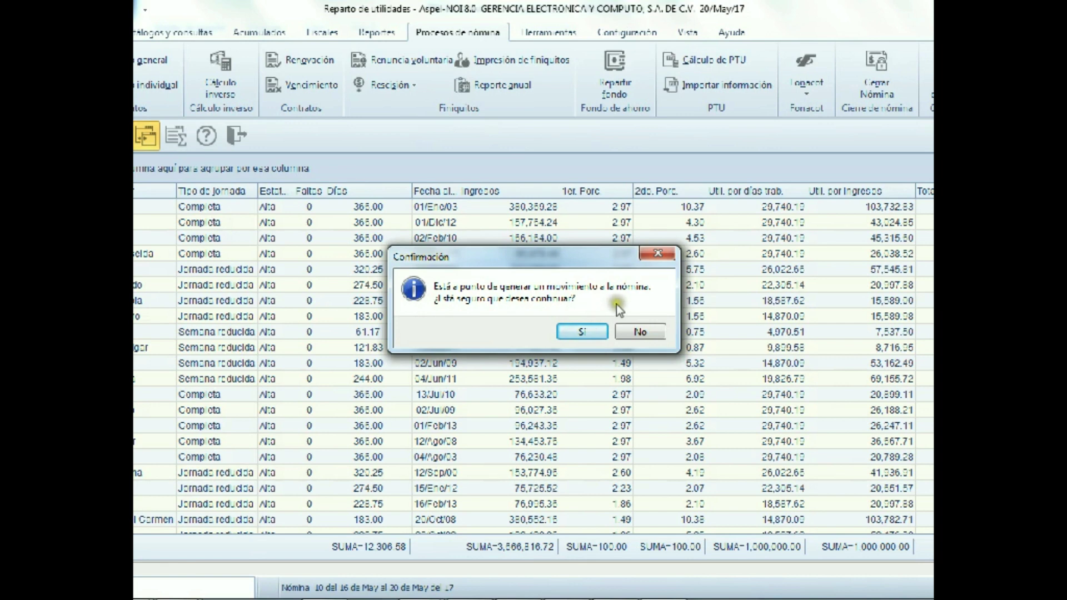
{"action": "left_click", "coordinate": [583, 332]}
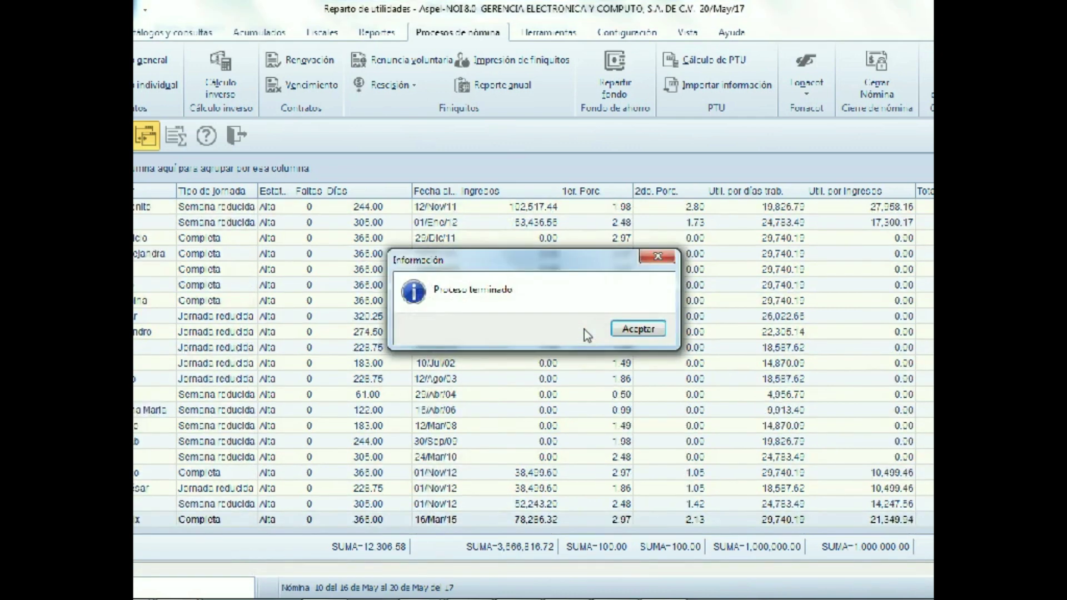
{"action": "left_click", "coordinate": [626, 327]}
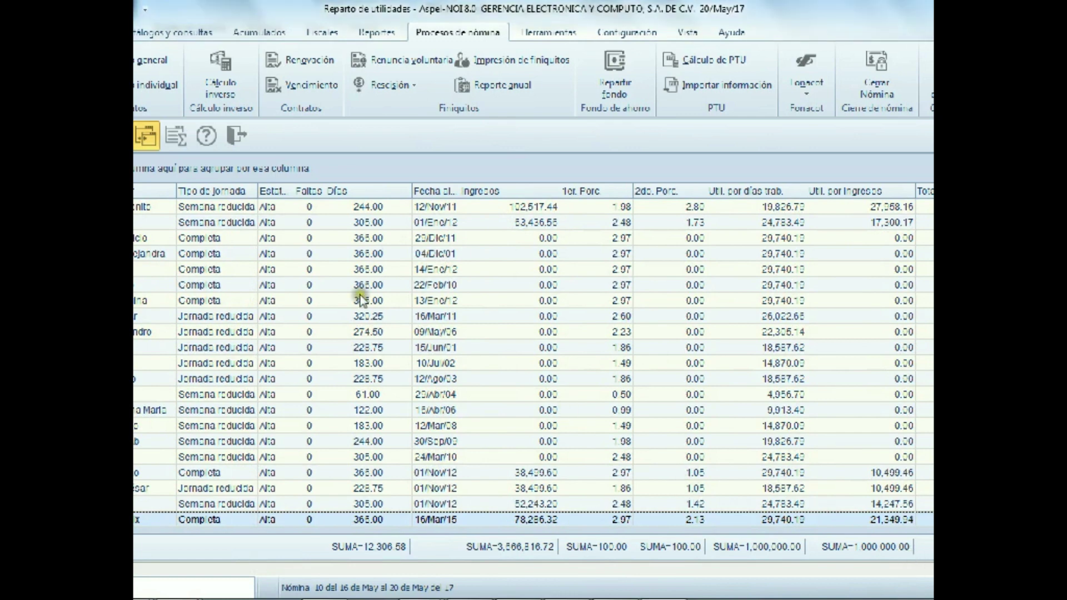
{"action": "left_click", "coordinate": [231, 133]}
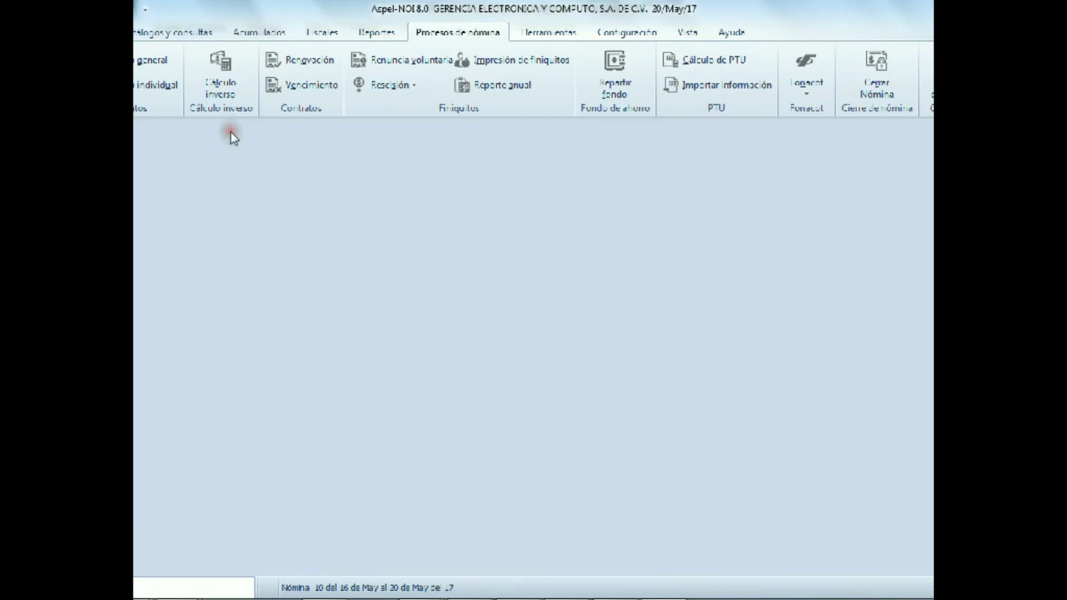
Open the payroll receipt of the first worker in the catalog, maximize it, and check the REPARTO DE UTILIDADES perception
{"action": "left_click", "coordinate": [95, 32]}
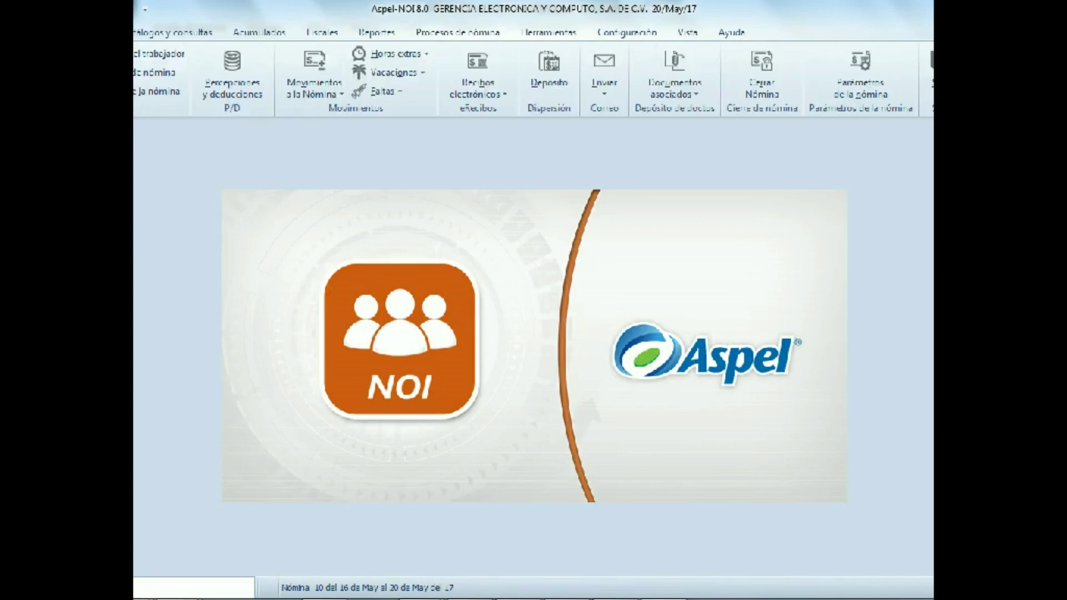
{"action": "left_click", "coordinate": [159, 54]}
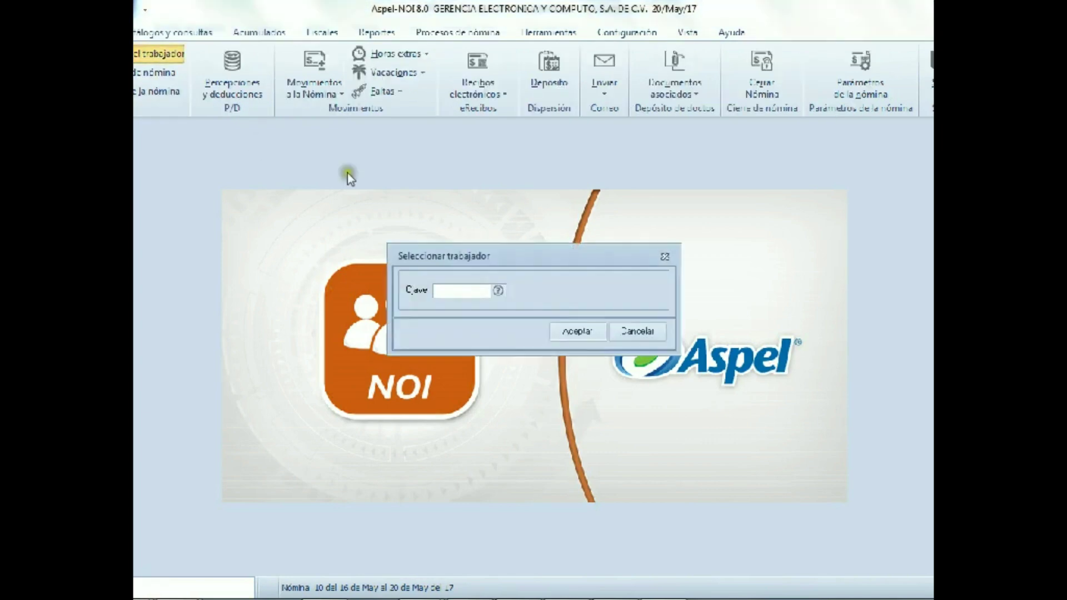
{"action": "left_click", "coordinate": [497, 291]}
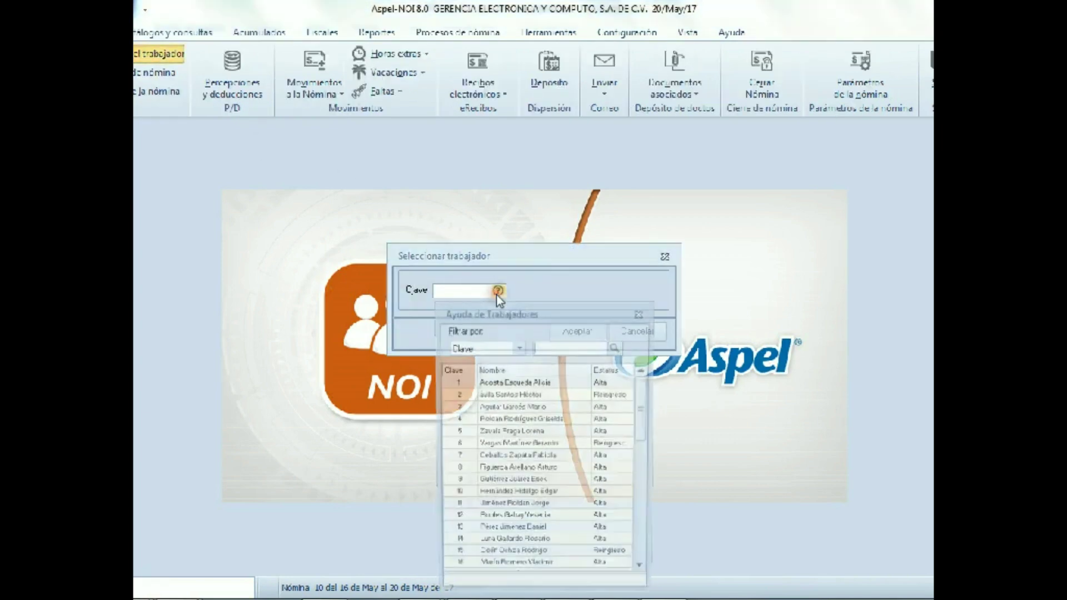
{"action": "double_click", "coordinate": [489, 382]}
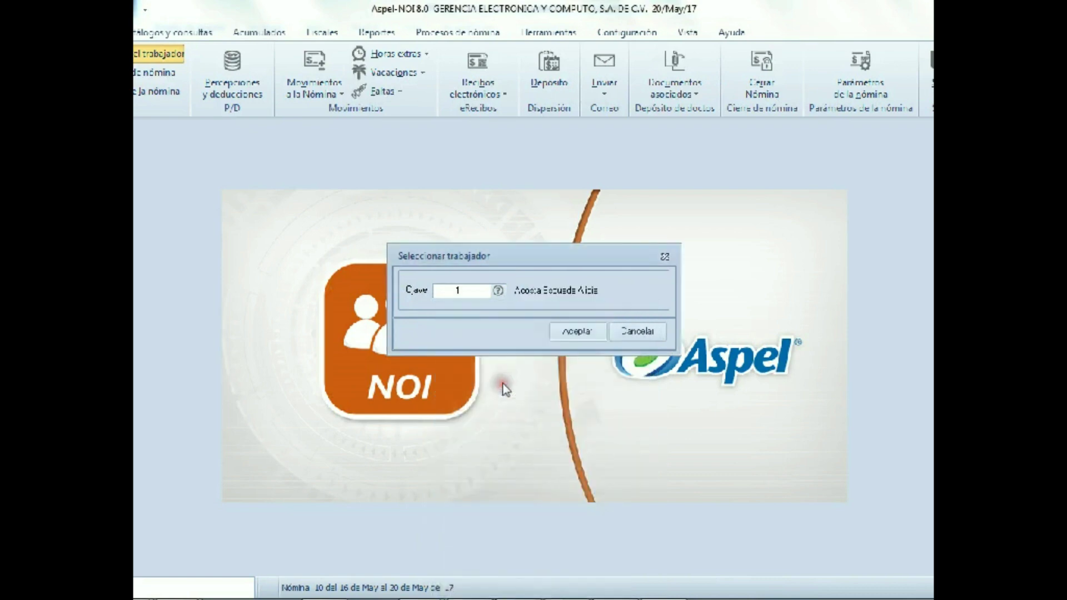
{"action": "left_click", "coordinate": [574, 333]}
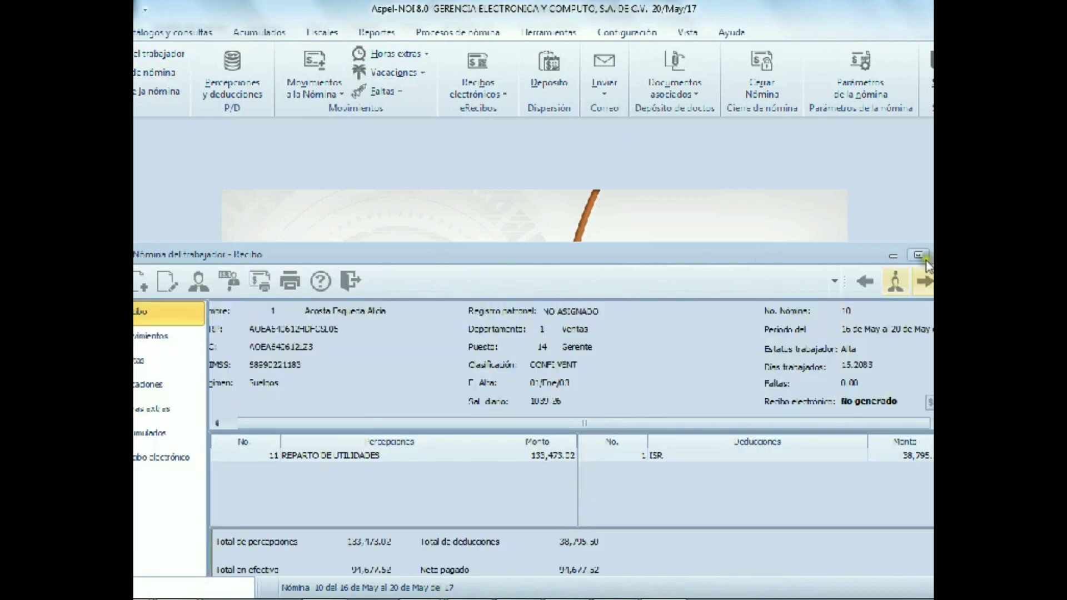
{"action": "left_click", "coordinate": [918, 255]}
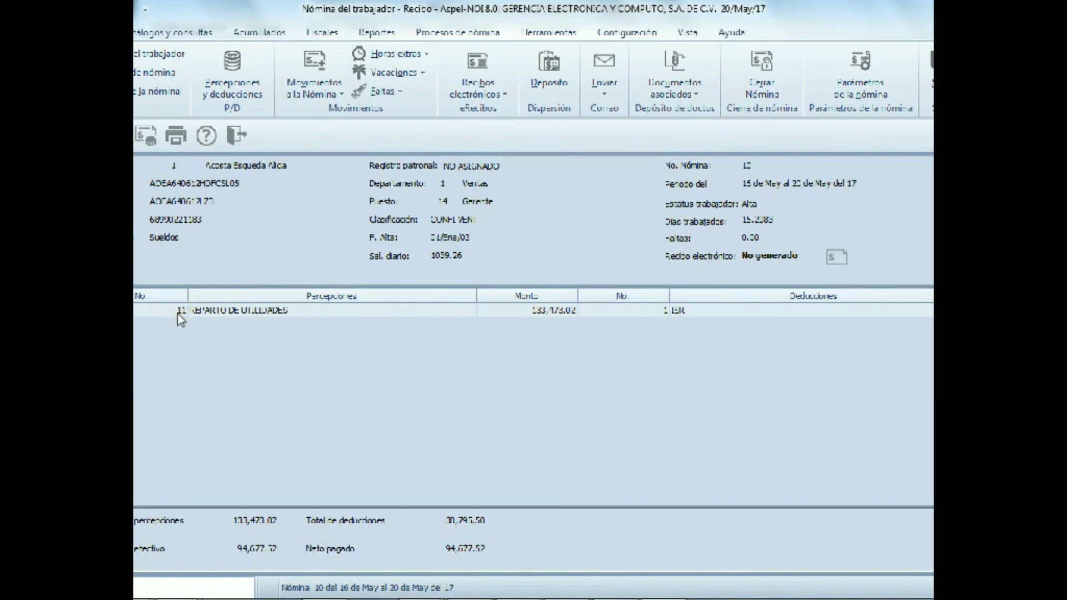
{"action": "left_click", "coordinate": [237, 312]}
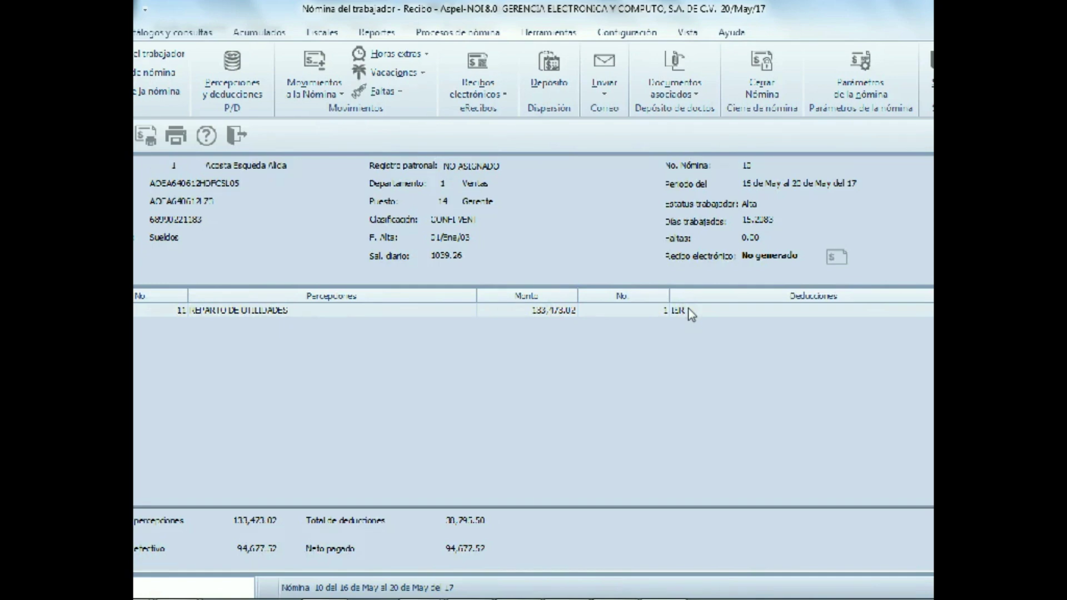
Show the I.S.R. calculation details beside the first worker's receipt, review them, and open the Desglose de ISR report
{"action": "left_click", "coordinate": [138, 136]}
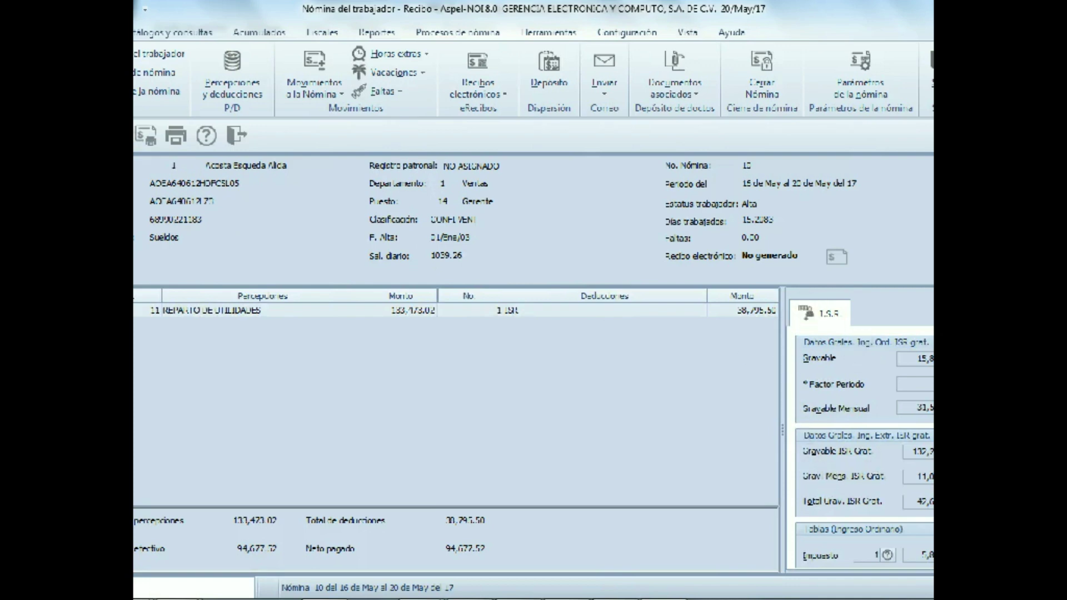
{"action": "scroll", "coordinate": [864, 448], "scroll_direction": "down", "scroll_amount": 5}
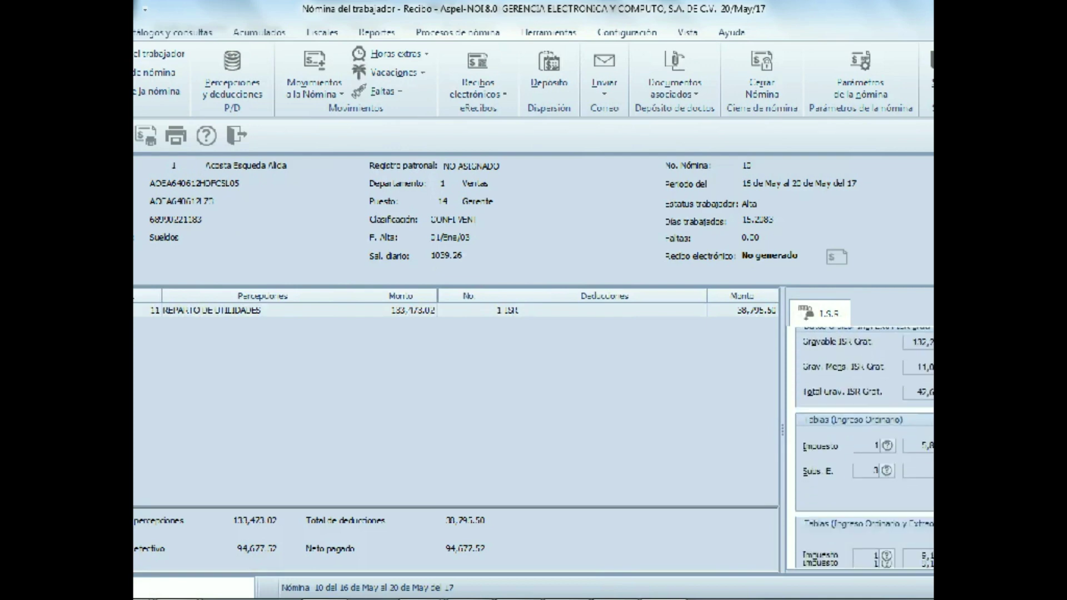
{"action": "scroll", "coordinate": [864, 447], "scroll_direction": "down", "scroll_amount": 6}
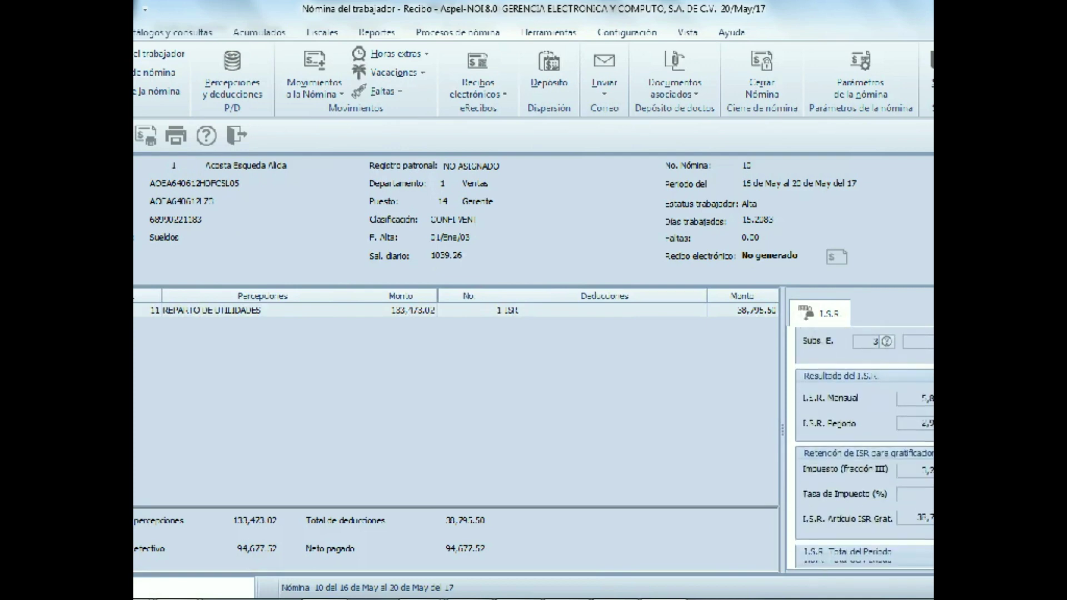
{"action": "scroll", "coordinate": [864, 447], "scroll_direction": "down", "scroll_amount": 2}
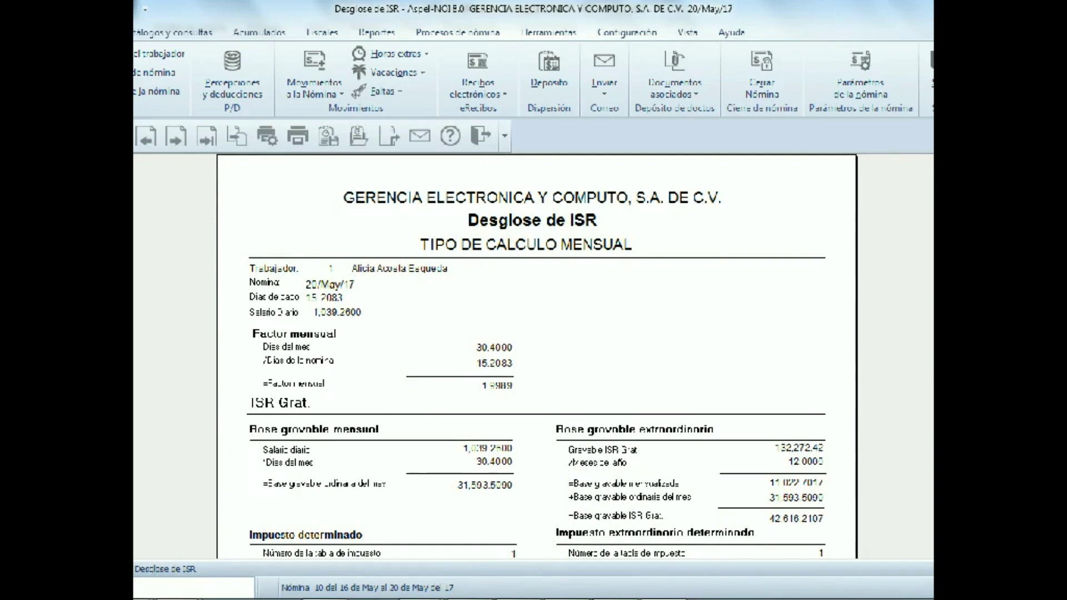
Examine the ordinary and extraordinary taxable bases, determined taxes and employment subsidy on the Desglose de ISR report's first page
{"action": "scroll", "coordinate": [537, 356], "scroll_direction": "down", "scroll_amount": 3}
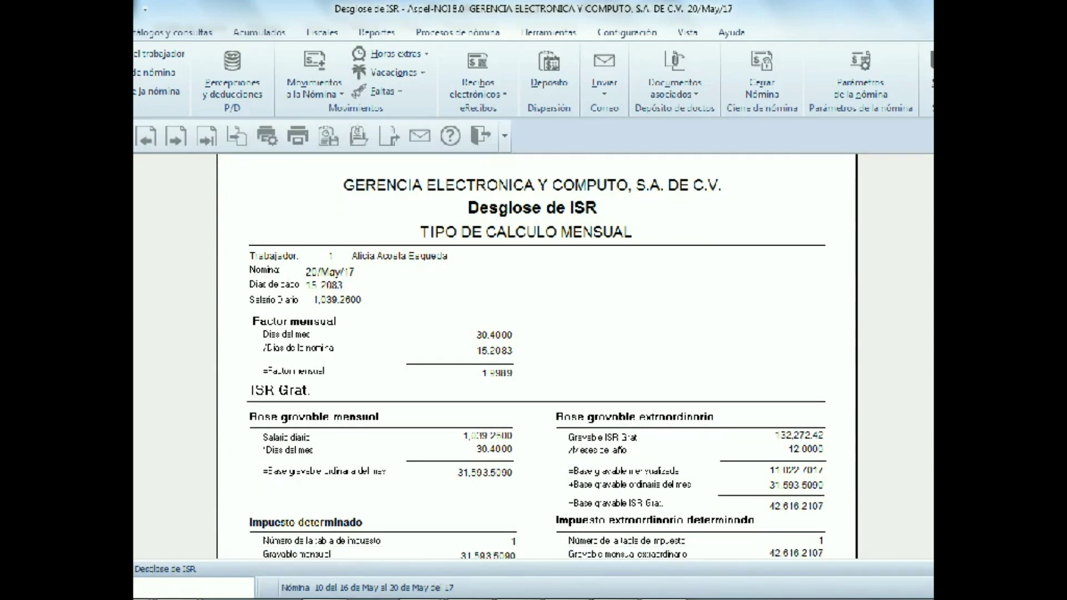
{"action": "scroll", "coordinate": [537, 356], "scroll_direction": "down", "scroll_amount": 5}
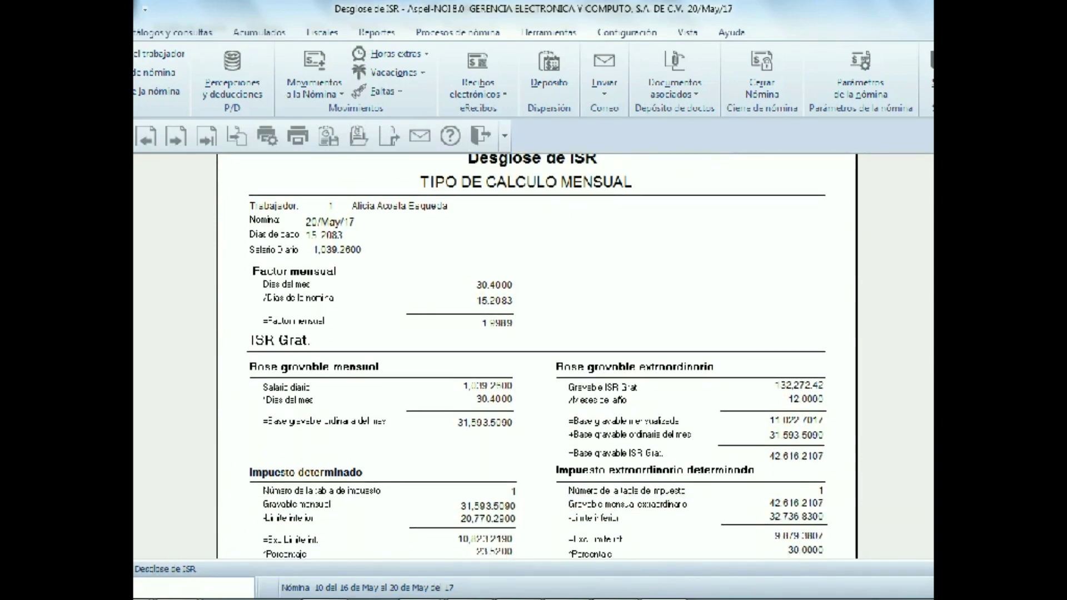
{"action": "scroll", "coordinate": [537, 356], "scroll_direction": "down", "scroll_amount": 1}
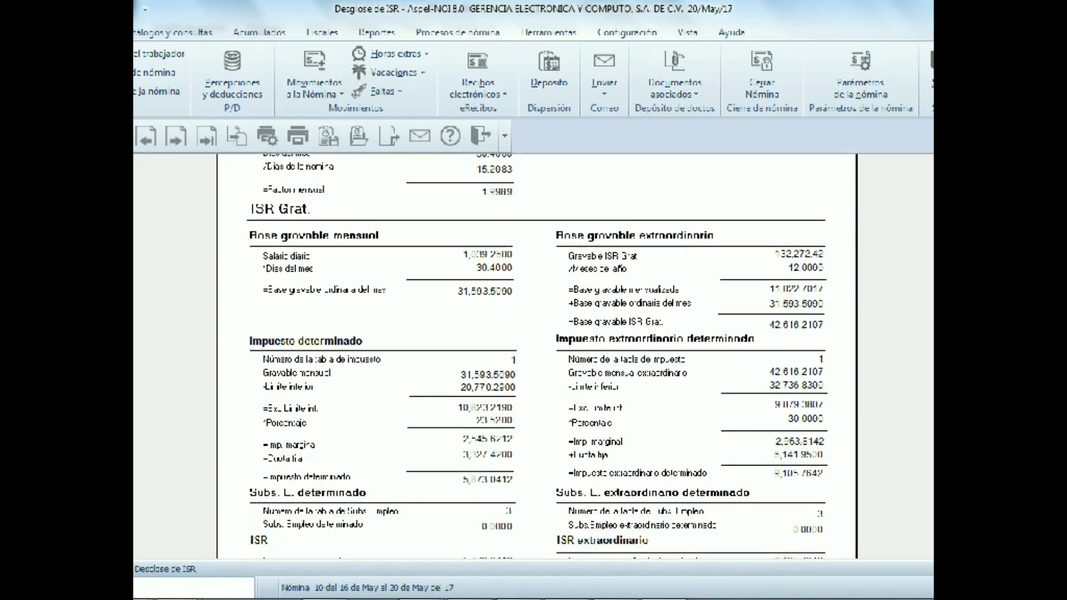
{"action": "scroll", "coordinate": [537, 355], "scroll_direction": "down", "scroll_amount": 3}
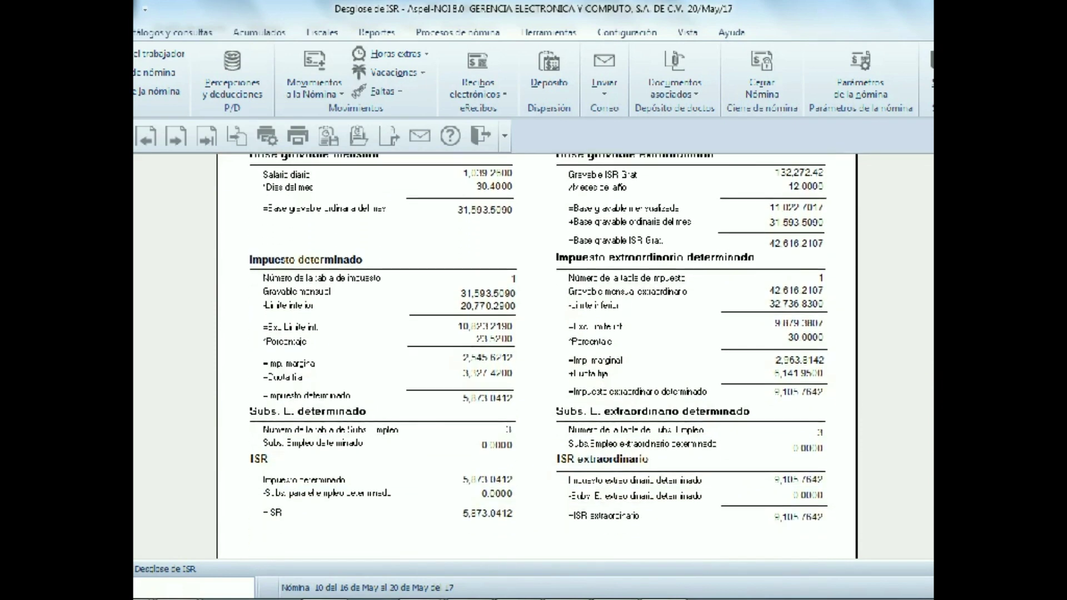
{"action": "scroll", "coordinate": [537, 356], "scroll_direction": "down", "scroll_amount": 5}
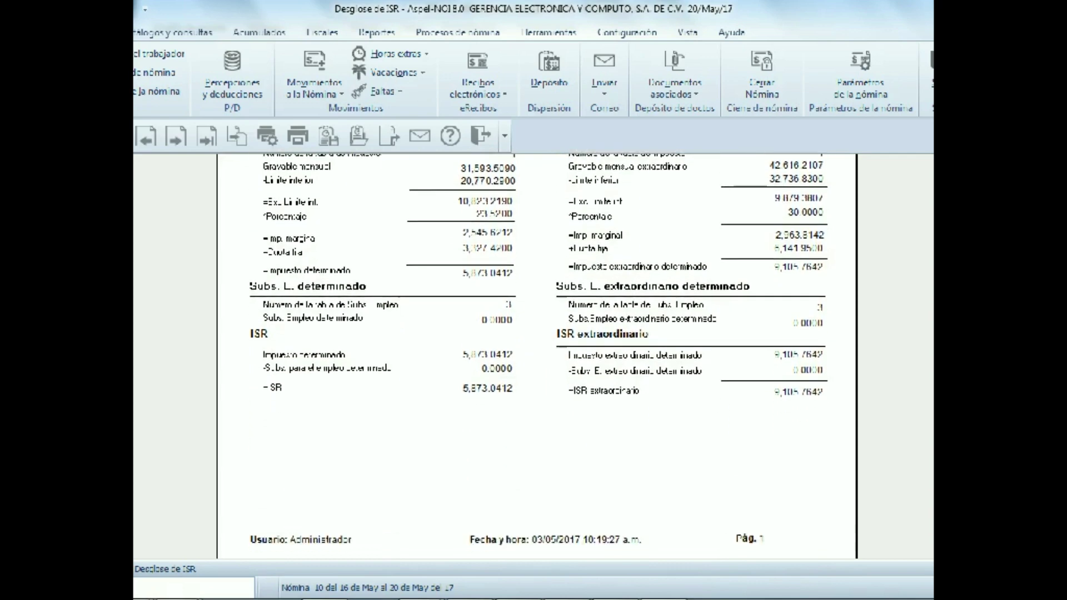
{"action": "scroll", "coordinate": [536, 355], "scroll_direction": "down", "scroll_amount": 1}
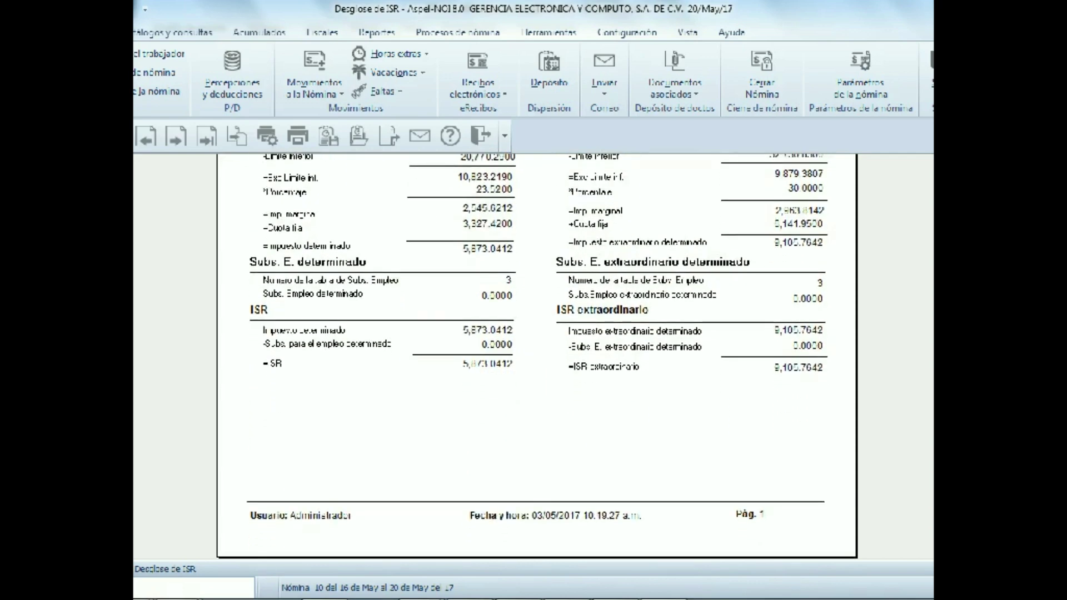
{"action": "scroll", "coordinate": [537, 356], "scroll_direction": "up", "scroll_amount": 2}
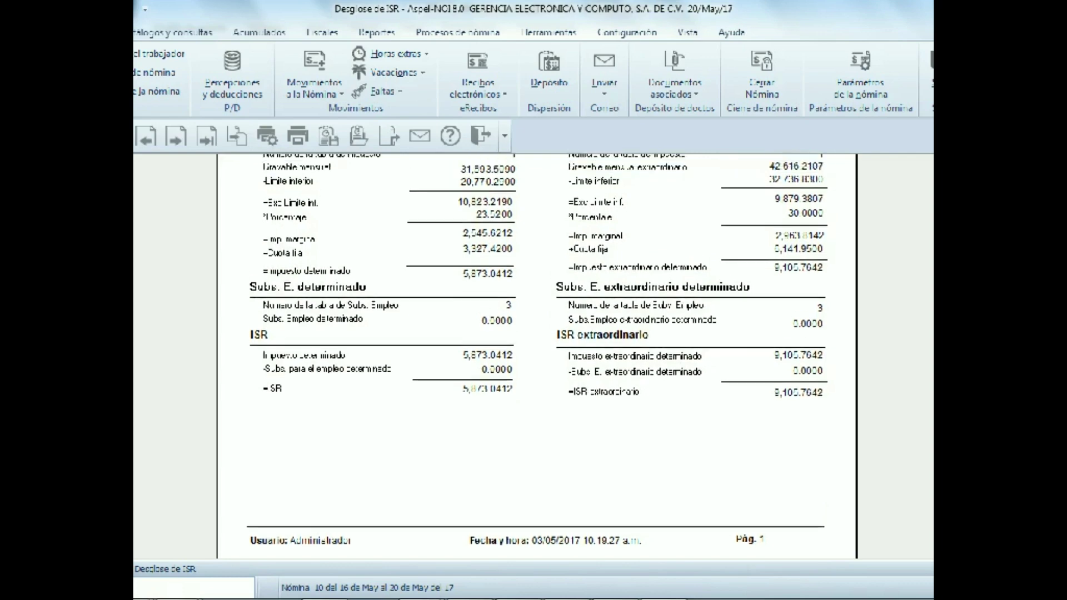
{"action": "scroll", "coordinate": [537, 355], "scroll_direction": "up", "scroll_amount": 3}
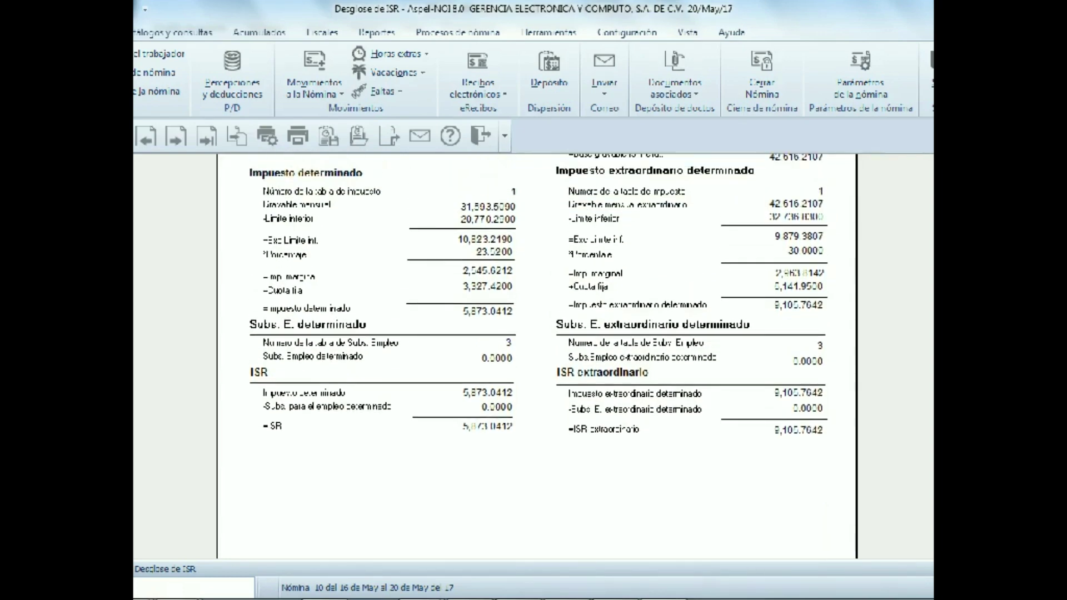
{"action": "scroll", "coordinate": [390, 202], "scroll_direction": "up", "scroll_amount": 4}
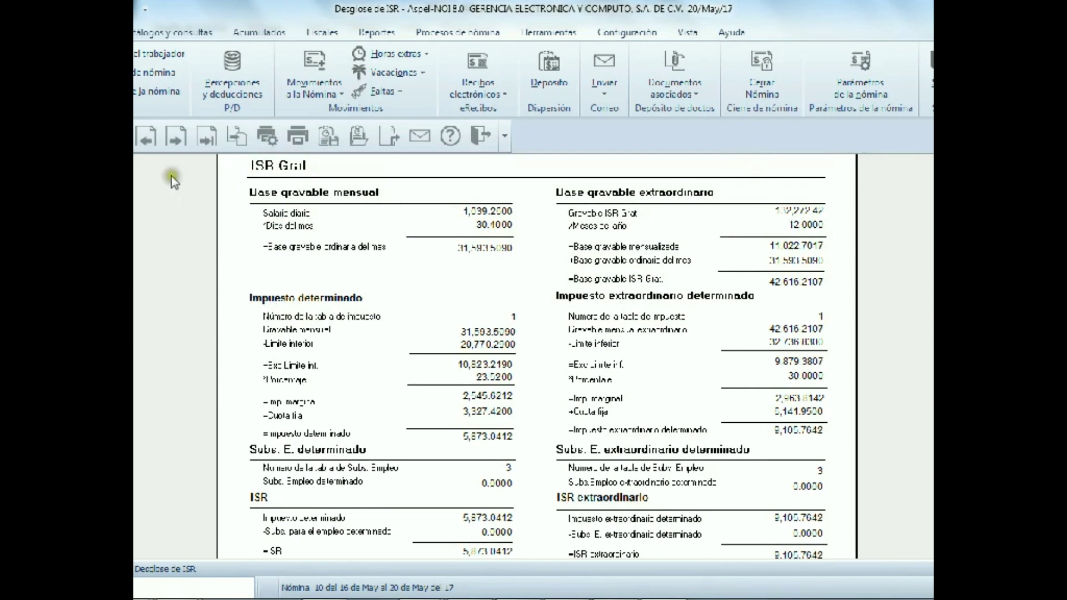
Review the ISR Grat., ordinary ISR and total ISR for the period on the report's second page, and close the report
{"action": "left_click", "coordinate": [172, 135]}
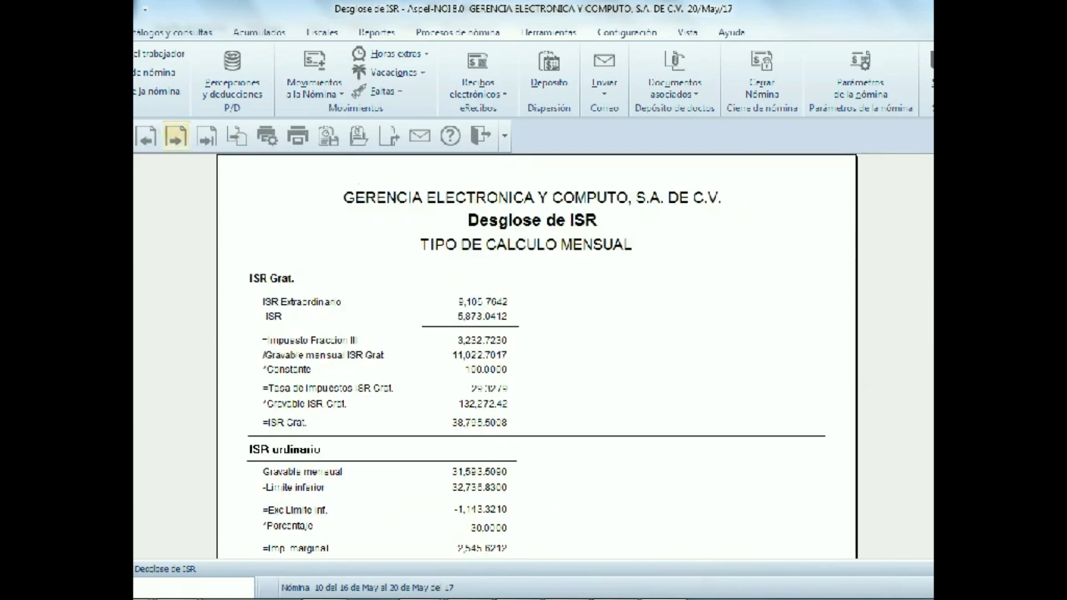
{"action": "scroll", "coordinate": [537, 356], "scroll_direction": "down", "scroll_amount": 5}
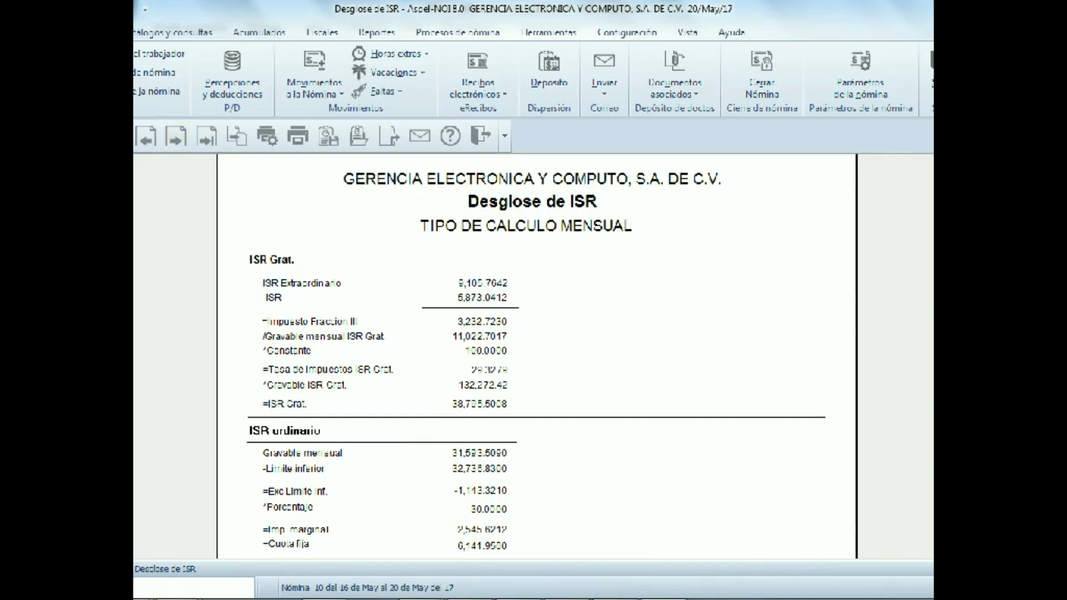
{"action": "scroll", "coordinate": [538, 357], "scroll_direction": "down", "scroll_amount": 5}
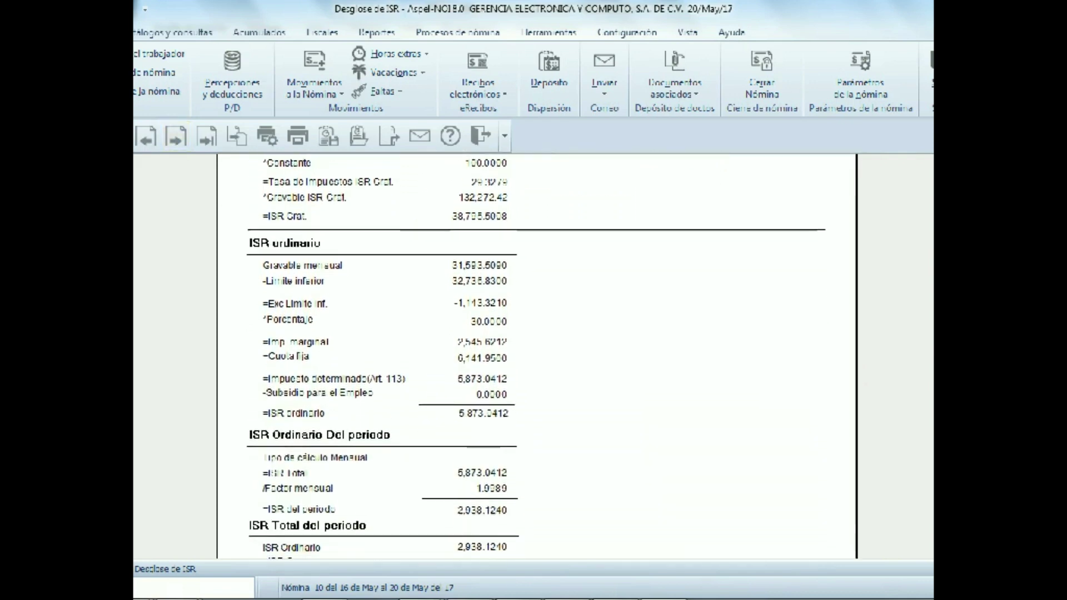
{"action": "scroll", "coordinate": [537, 357], "scroll_direction": "down", "scroll_amount": 1}
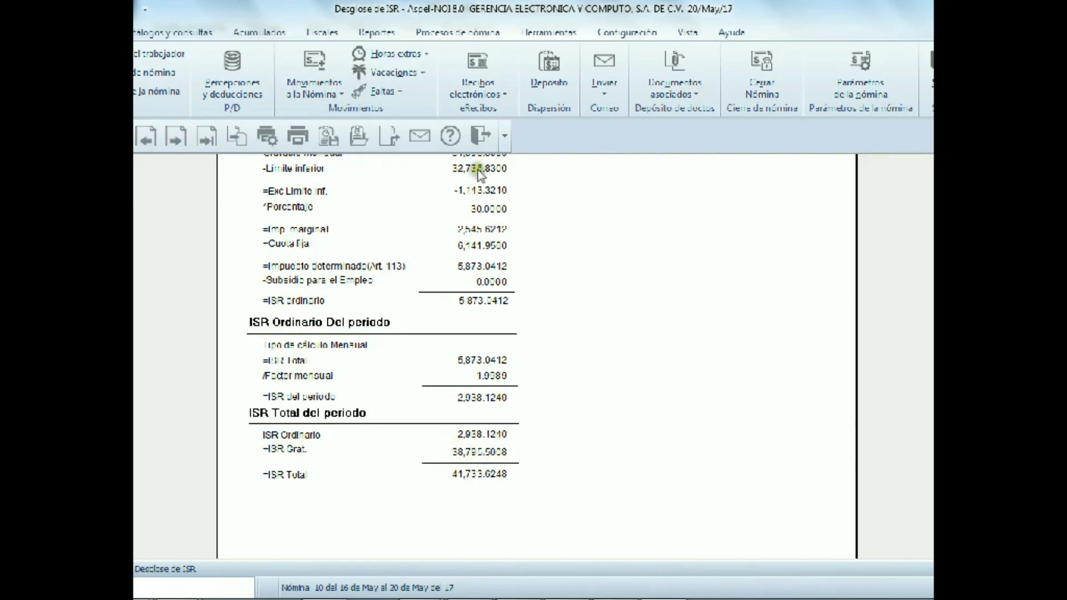
{"action": "left_click", "coordinate": [481, 139]}
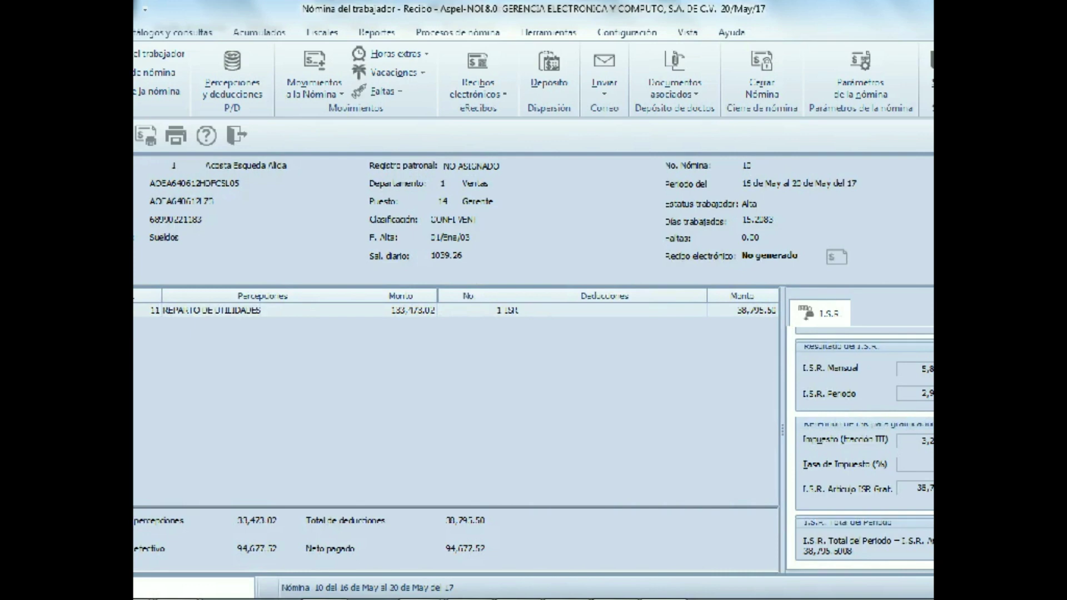
View the profit-sharing receipts of the second and third workers, and close the worker payroll window
{"action": "key", "text": "Page_Down"}
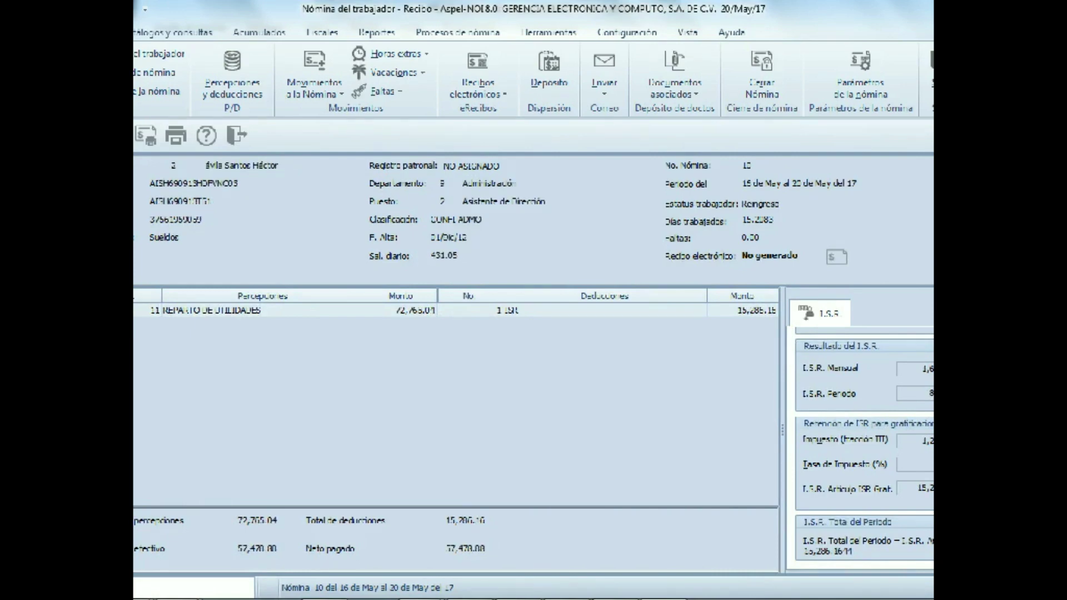
{"action": "key", "text": "Page_Down"}
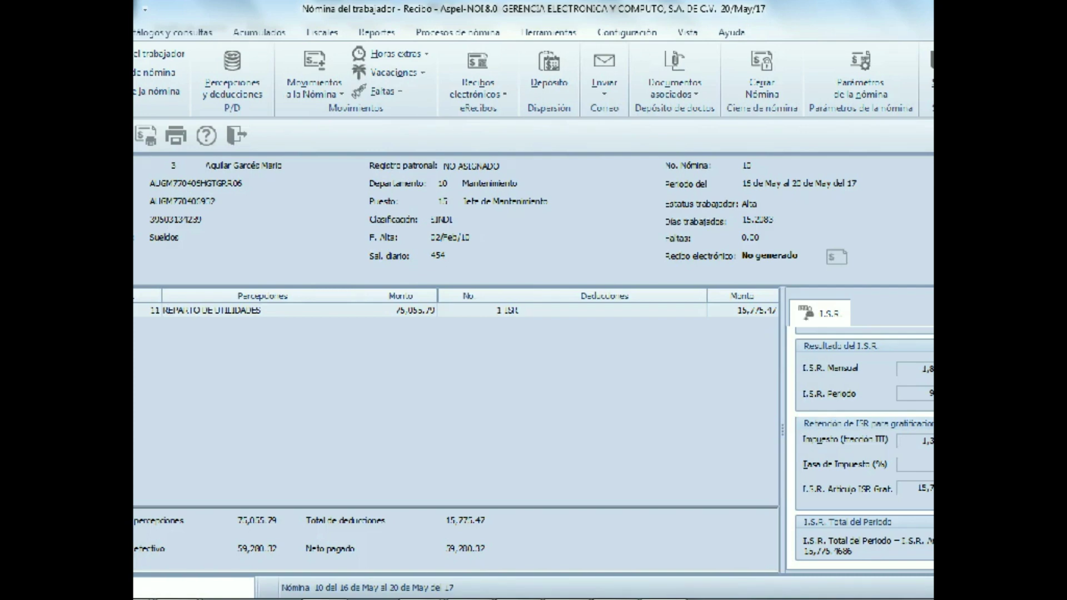
{"action": "left_click", "coordinate": [236, 137]}
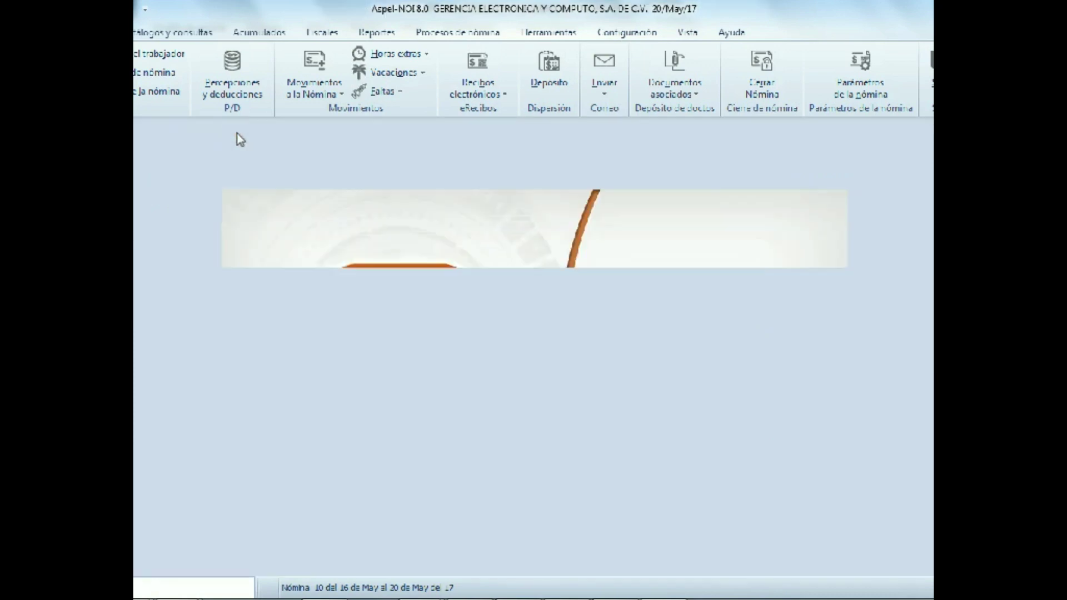
Start the PTU information import, confirm continuing, and begin the import wizard with a new definition
{"action": "left_click", "coordinate": [440, 35]}
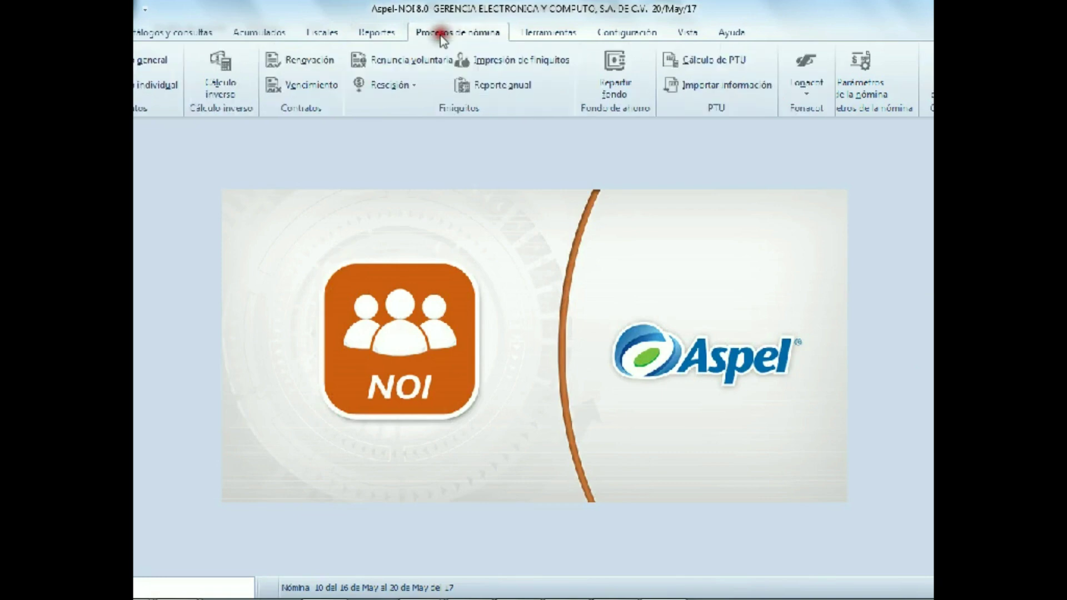
{"action": "left_click", "coordinate": [703, 83]}
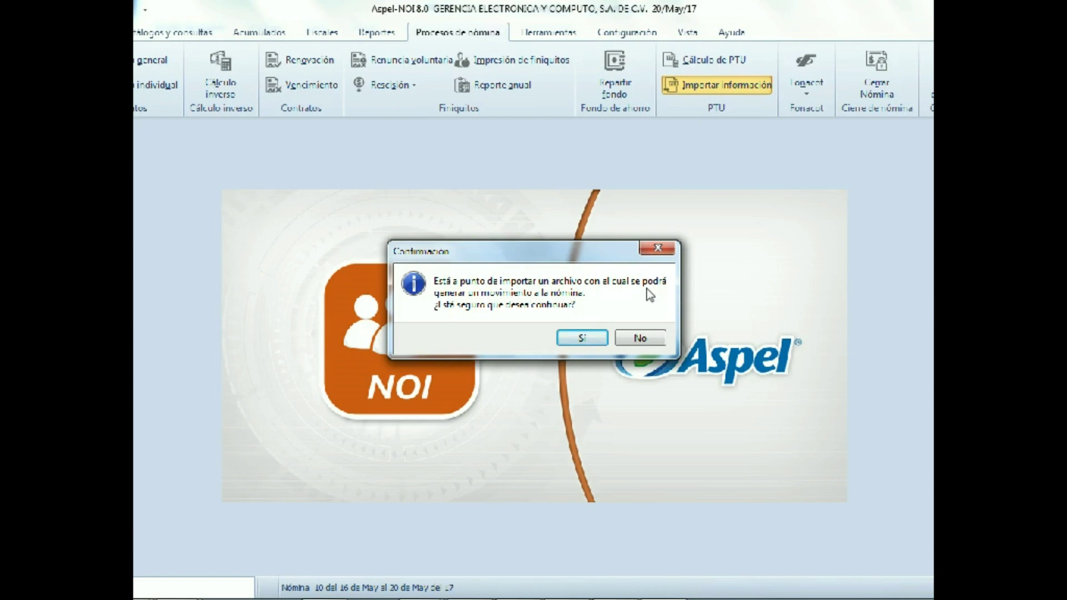
{"action": "left_click", "coordinate": [582, 338]}
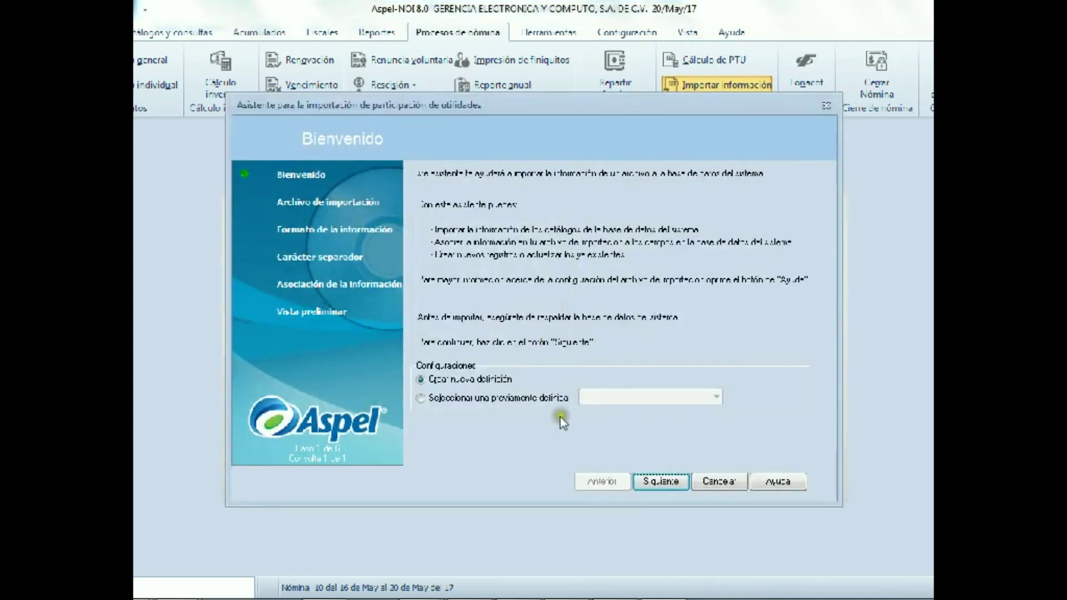
{"action": "left_click", "coordinate": [651, 481]}
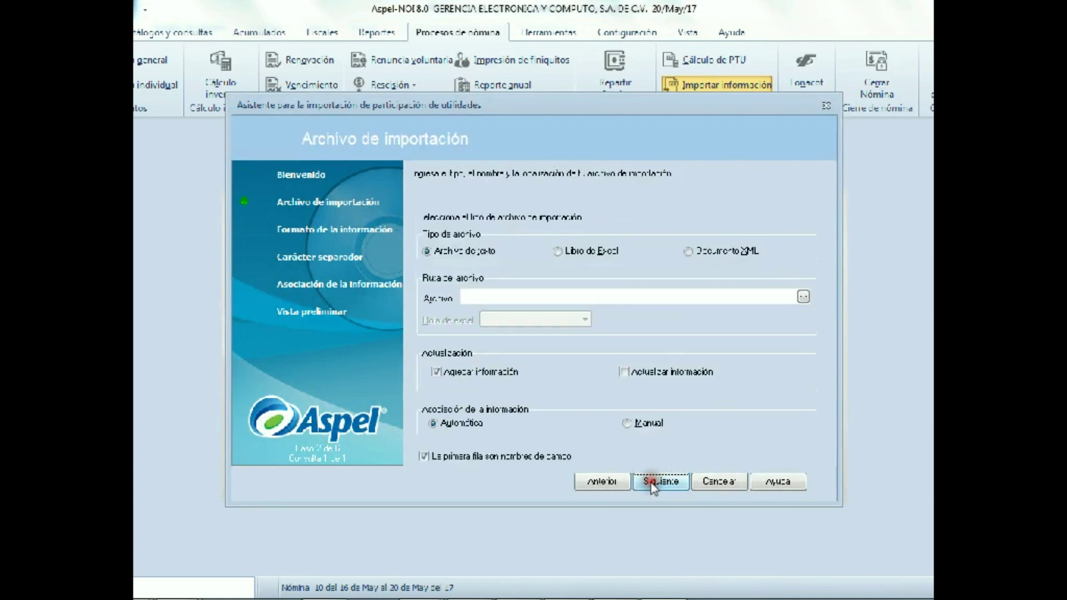
Set the import file type to Libro de Excel and choose PTU.xls as the file
{"action": "left_click", "coordinate": [559, 252]}
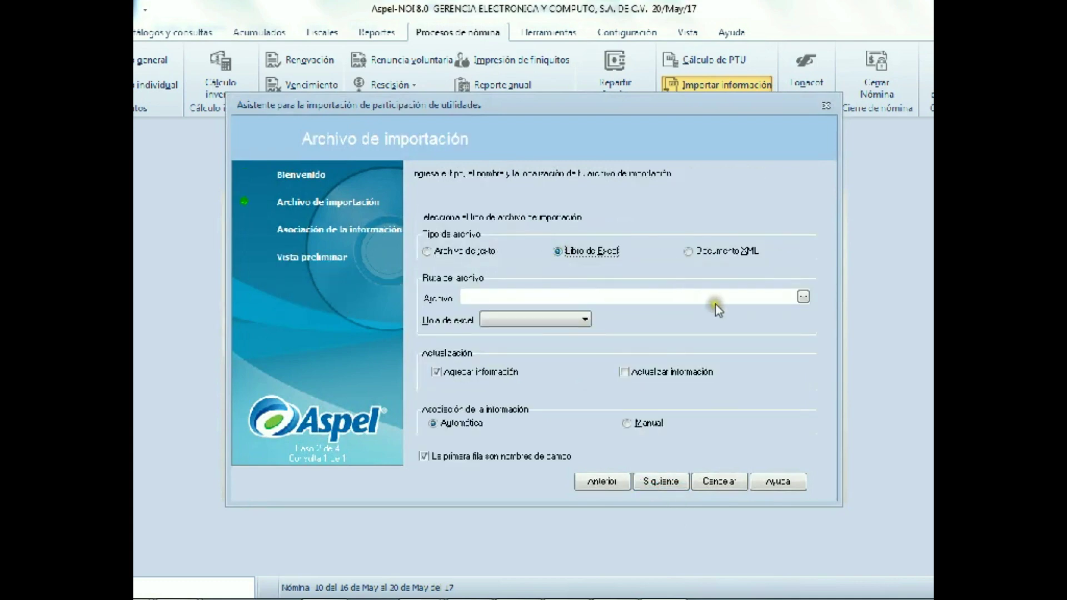
{"action": "left_click", "coordinate": [803, 299]}
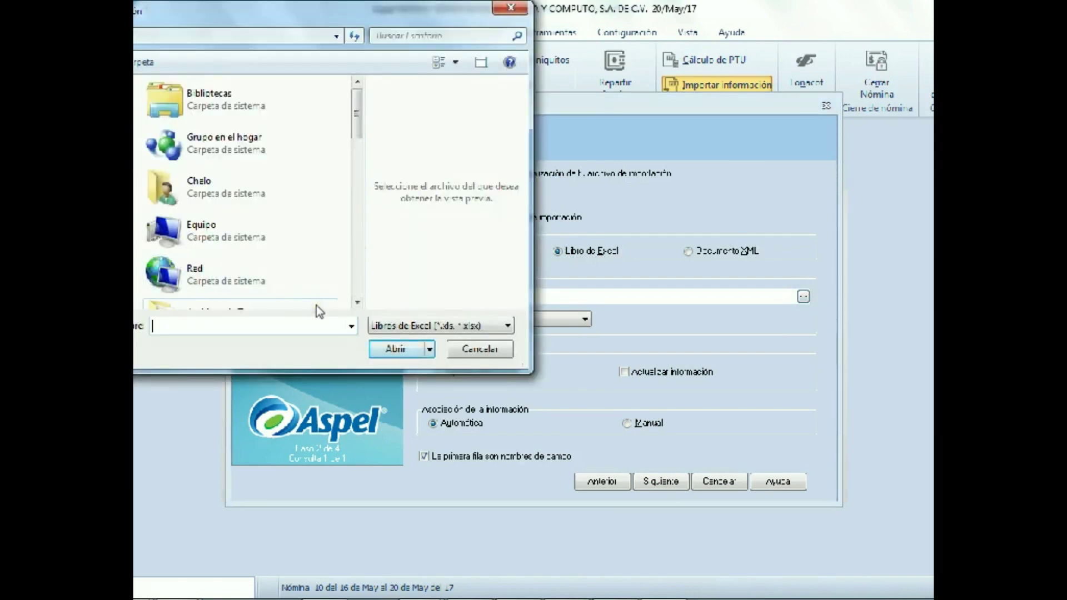
{"action": "type", "text": "ptu"}
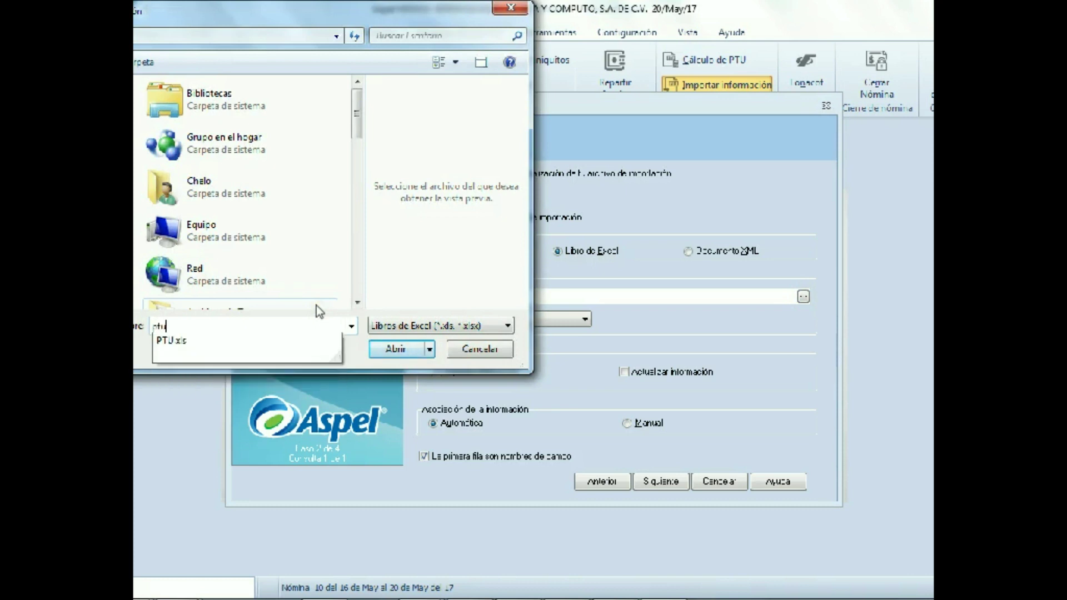
{"action": "left_click", "coordinate": [190, 342]}
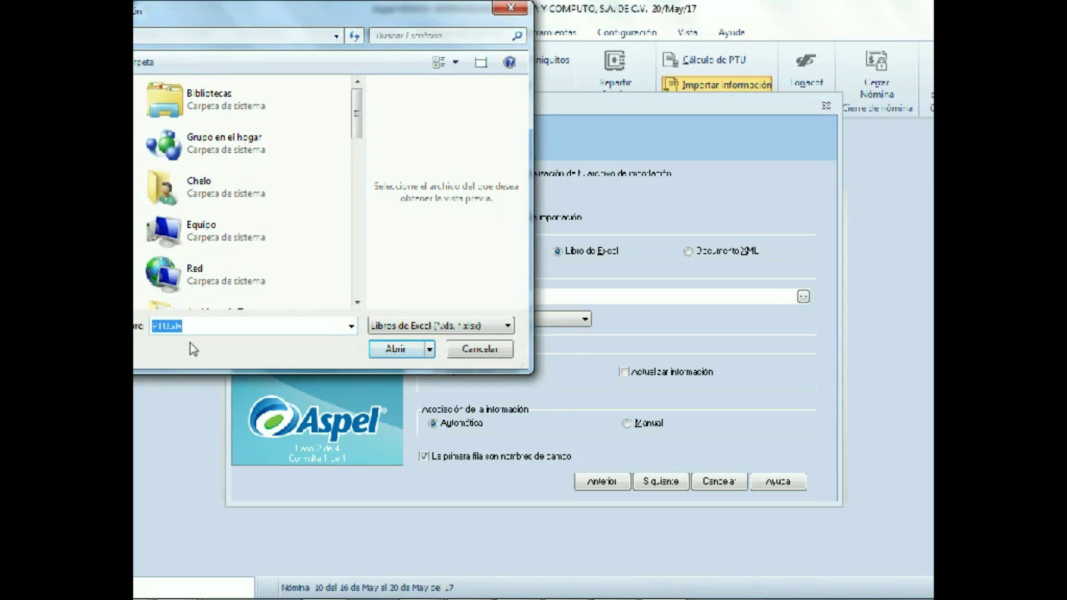
{"action": "left_click", "coordinate": [392, 349]}
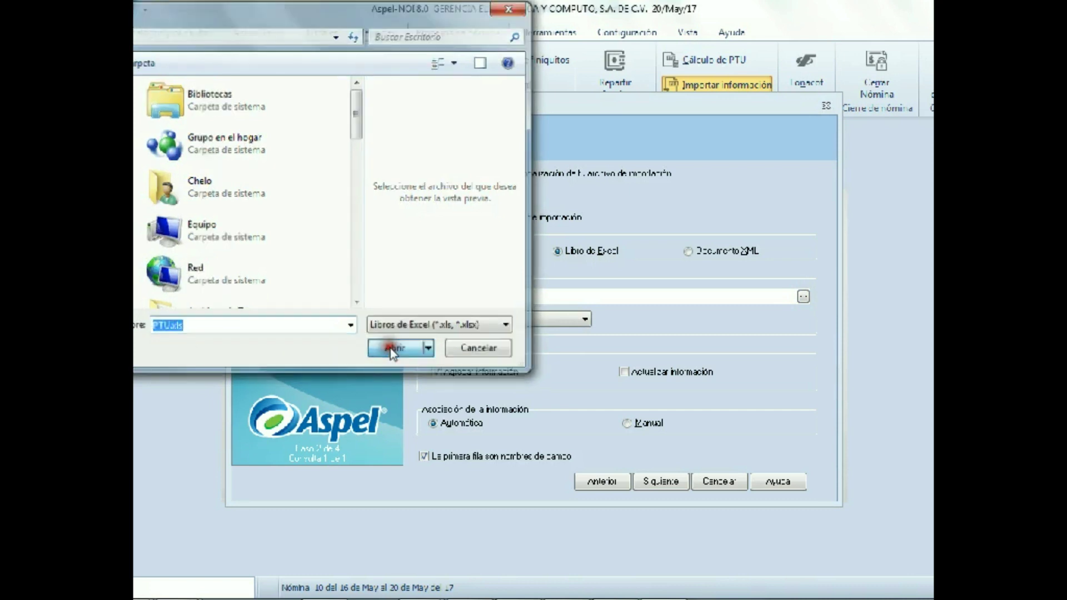
Set the import to update existing information only, enabling Actualizar información and disabling Agregar información
{"action": "left_click", "coordinate": [478, 371]}
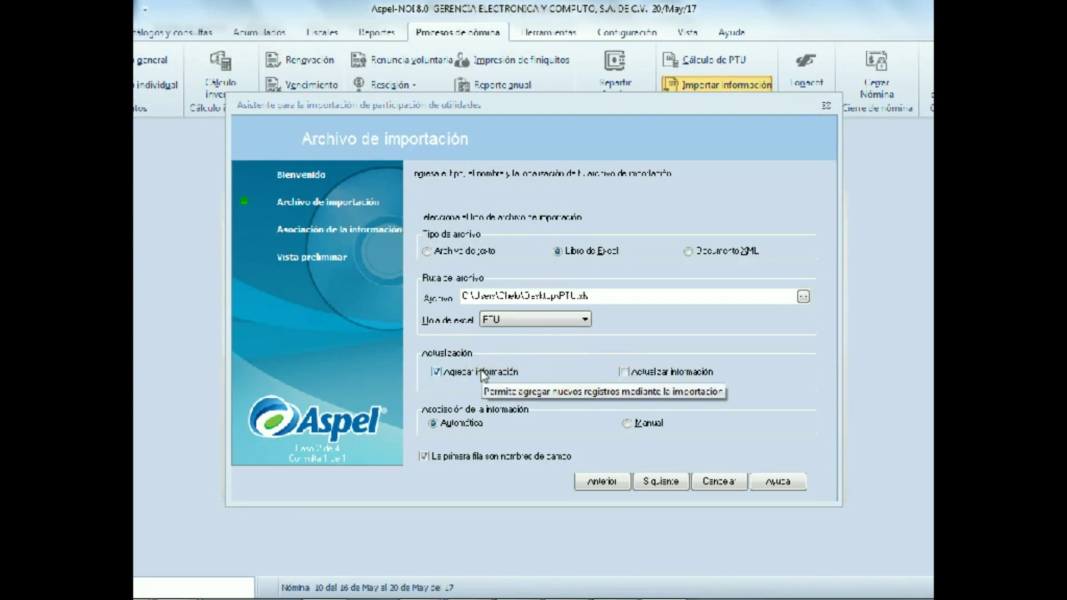
{"action": "left_click", "coordinate": [622, 374]}
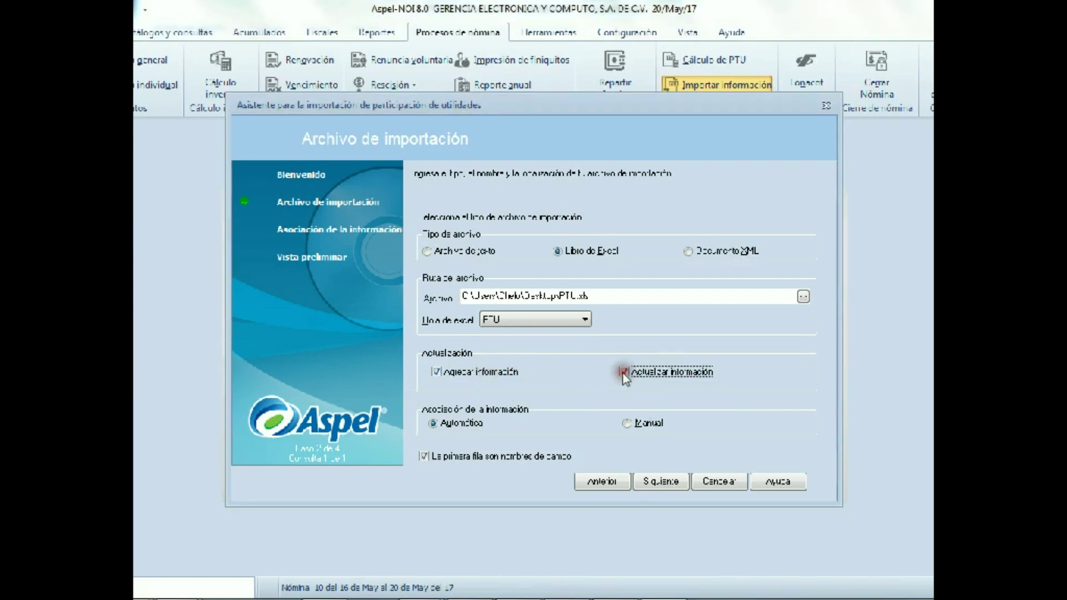
{"action": "left_click", "coordinate": [439, 371]}
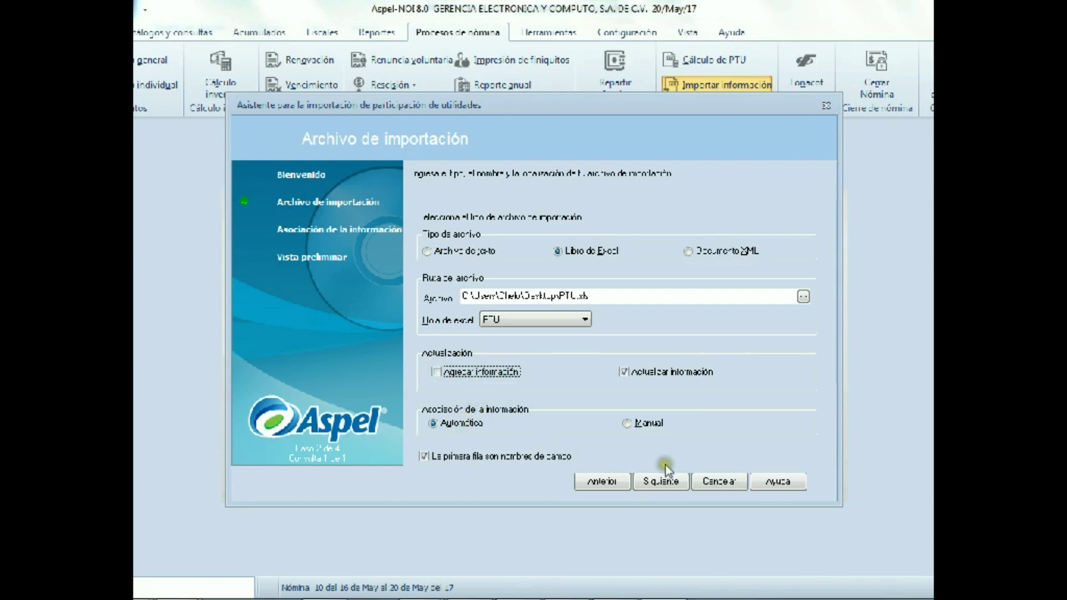
Continue to the column association and review how the file's columns are linked to the database fields, including the amount
{"action": "left_click", "coordinate": [666, 481]}
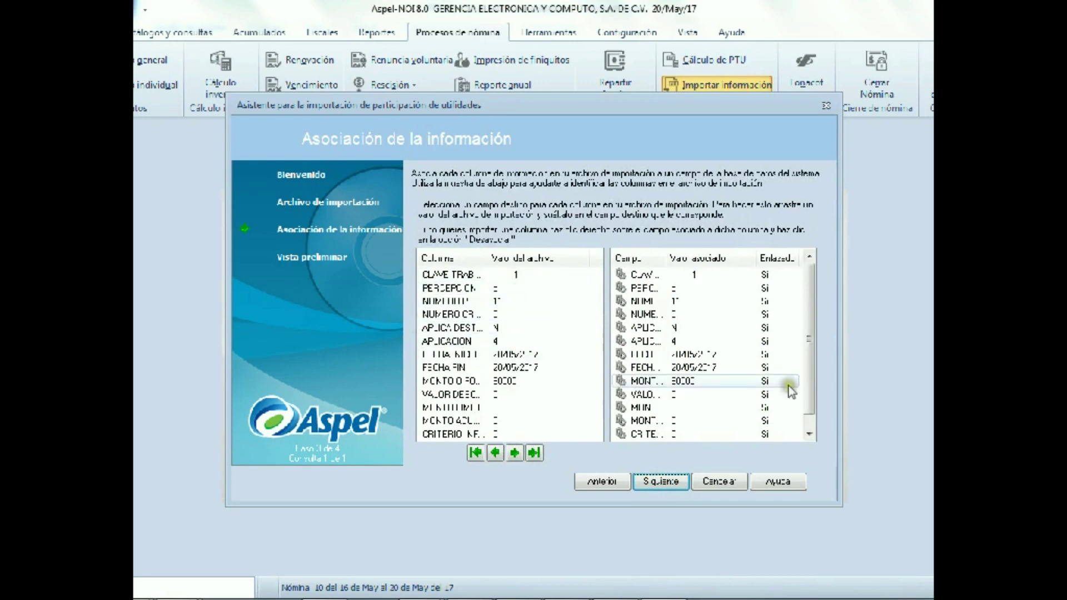
{"action": "right_click", "coordinate": [809, 435]}
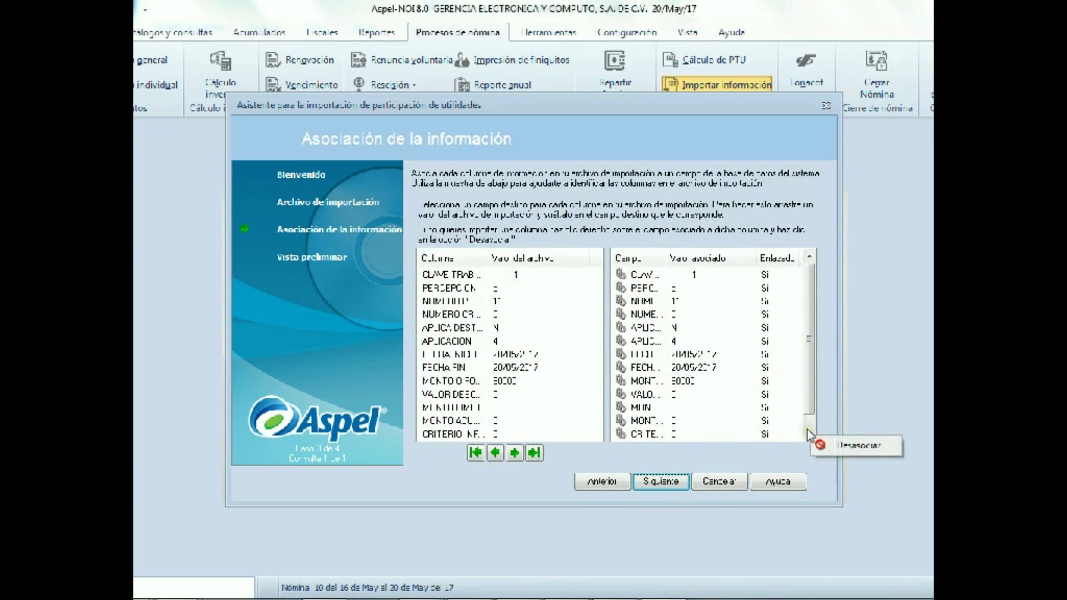
{"action": "left_click", "coordinate": [815, 440]}
{"action": "left_click", "coordinate": [531, 383]}
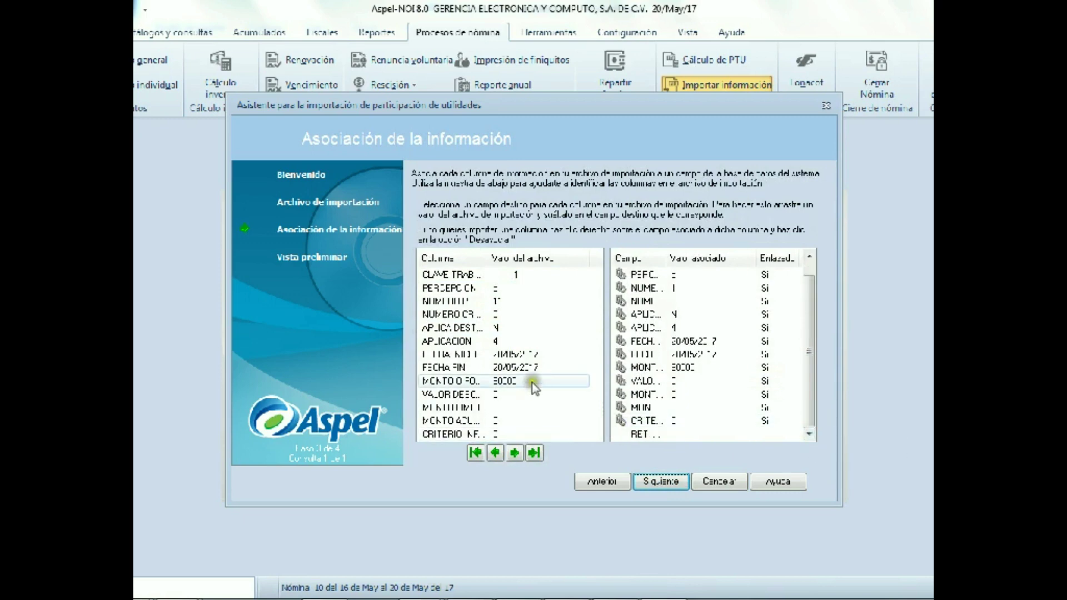
Preview the PTU.xls entries, try to run the import, and exit the import wizard
{"action": "left_click", "coordinate": [658, 484]}
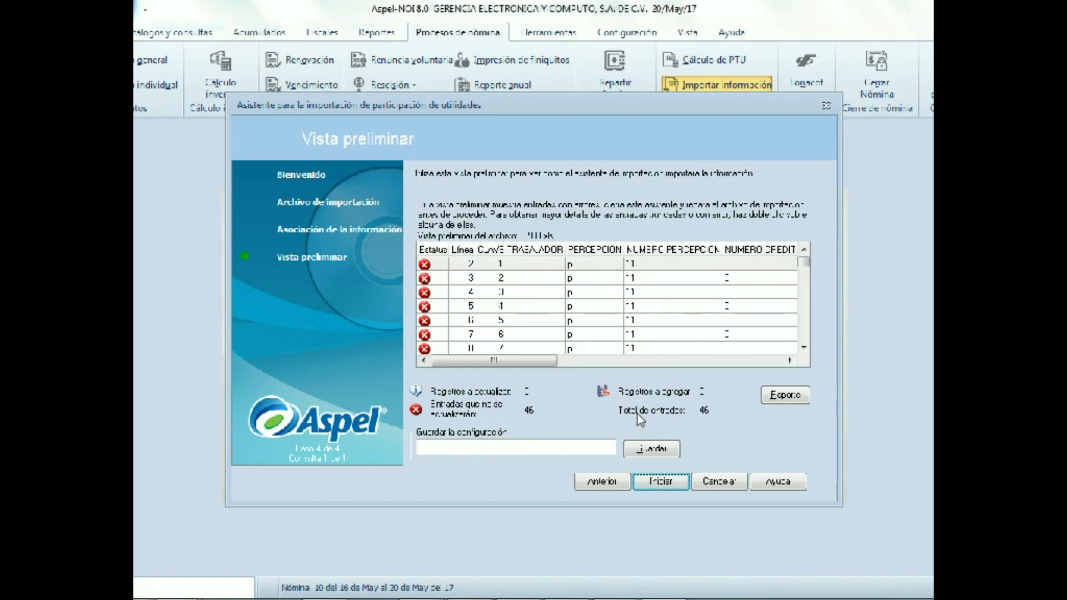
{"action": "left_click", "coordinate": [653, 480]}
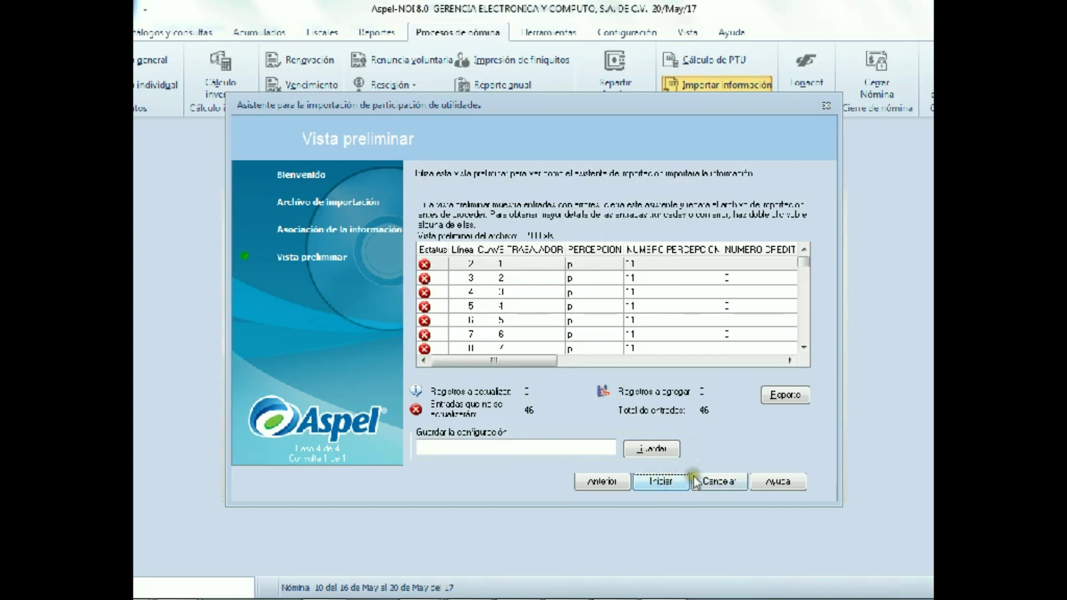
{"action": "left_click", "coordinate": [715, 482]}
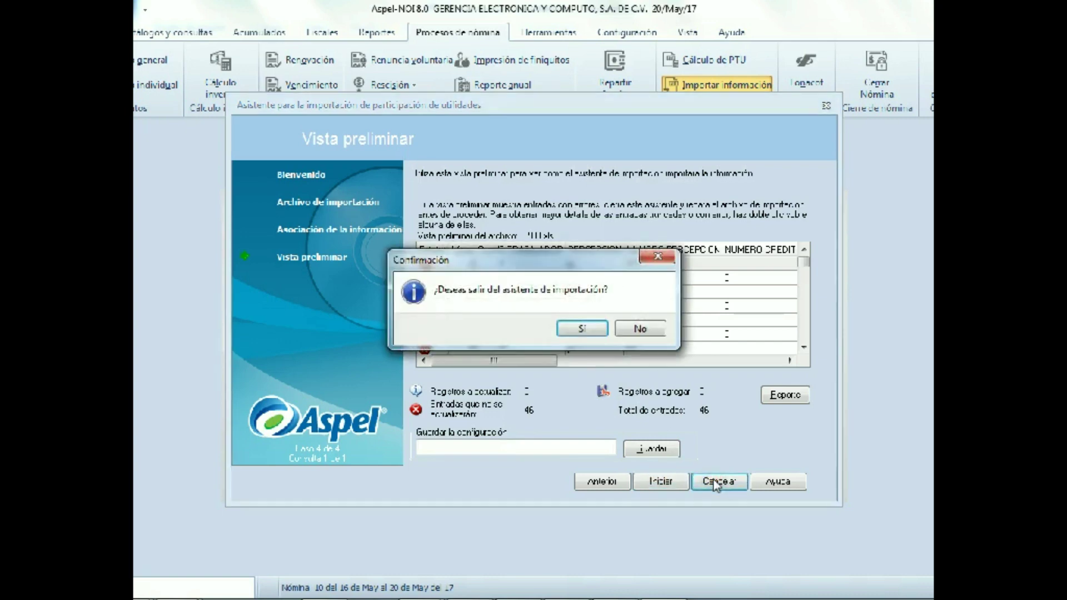
{"action": "left_click", "coordinate": [582, 328]}
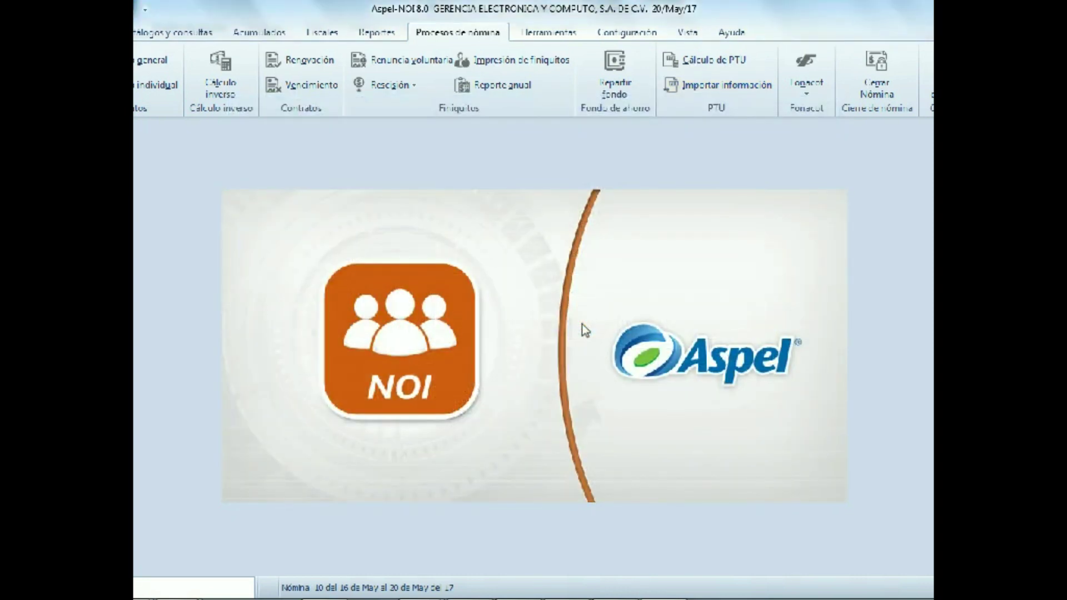
Switch to the PowerPoint slide show about Reparto de Utilidades 2017
{"action": "key", "text": "alt+Tab"}
{"action": "key", "text": "alt+Tab"}
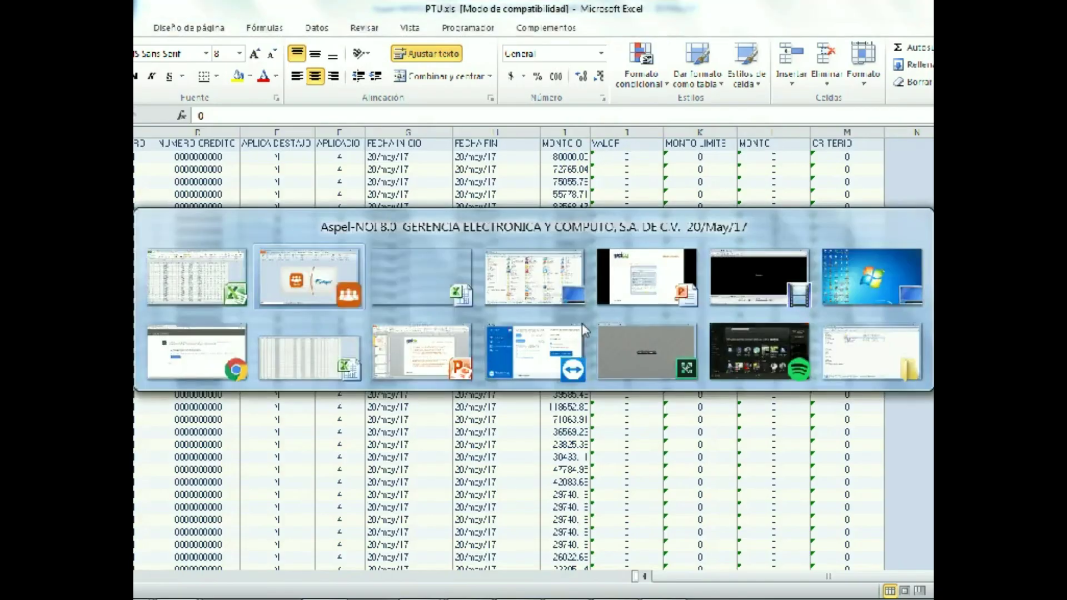
{"action": "key", "text": "Tab"}
{"action": "key", "text": "Tab"}
{"action": "key", "text": "Tab"}
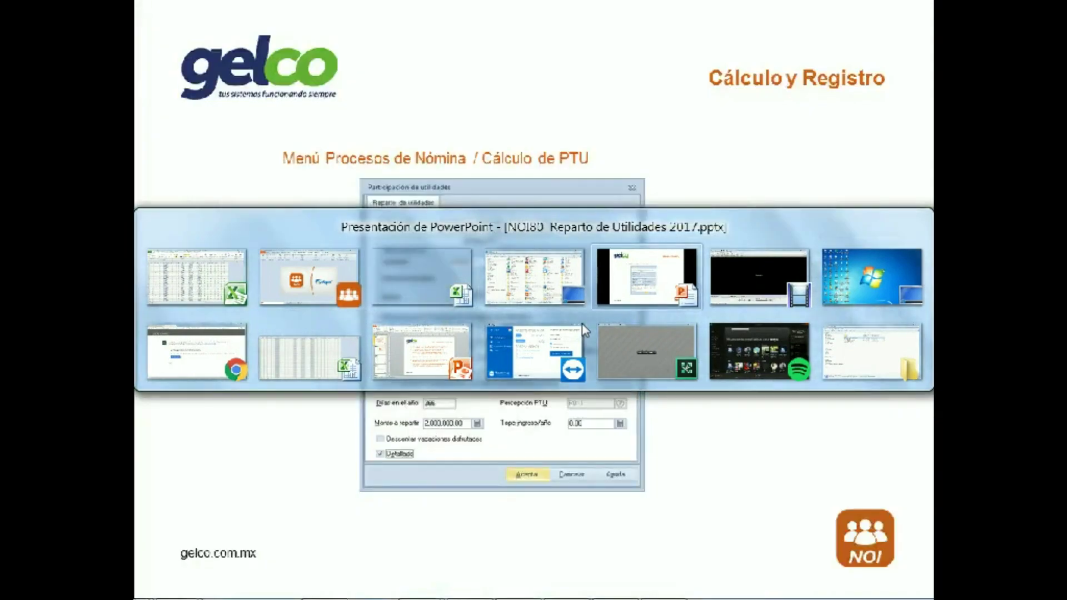
{"action": "key", "text": "Right"}
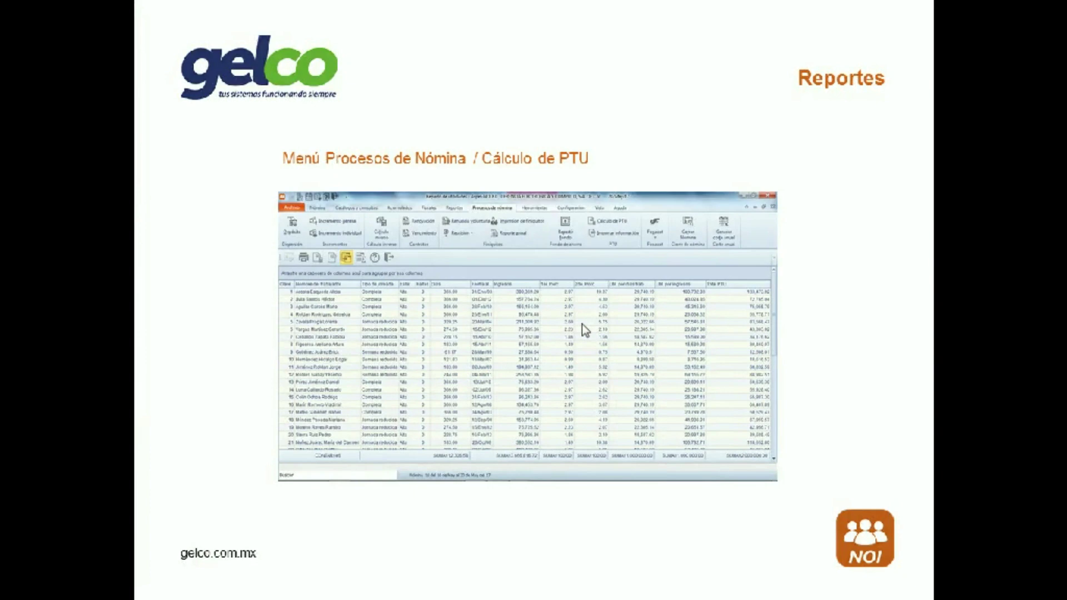
{"action": "key", "text": "Right"}
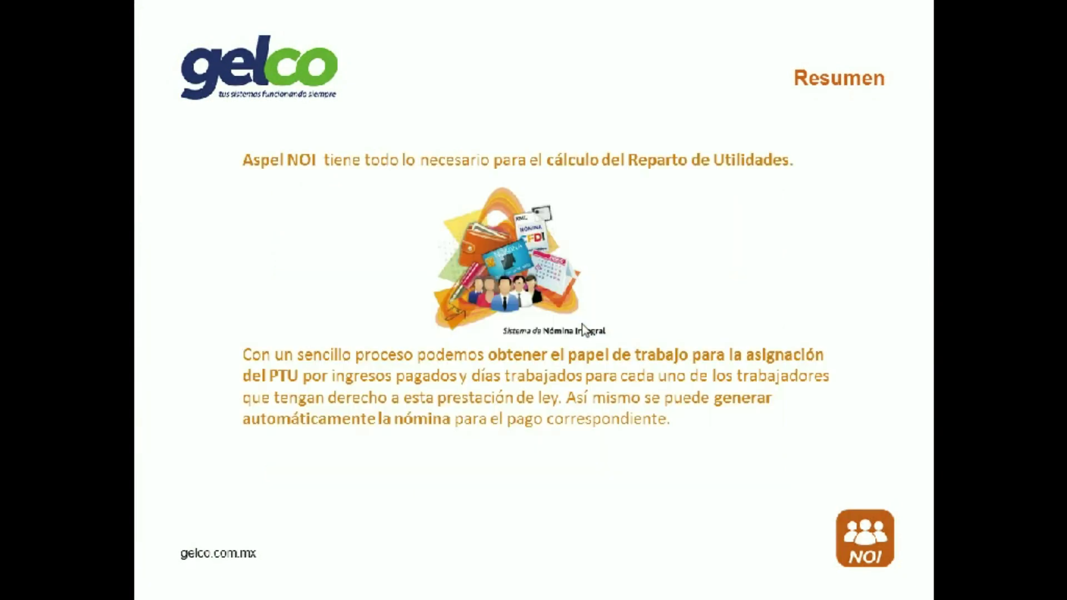